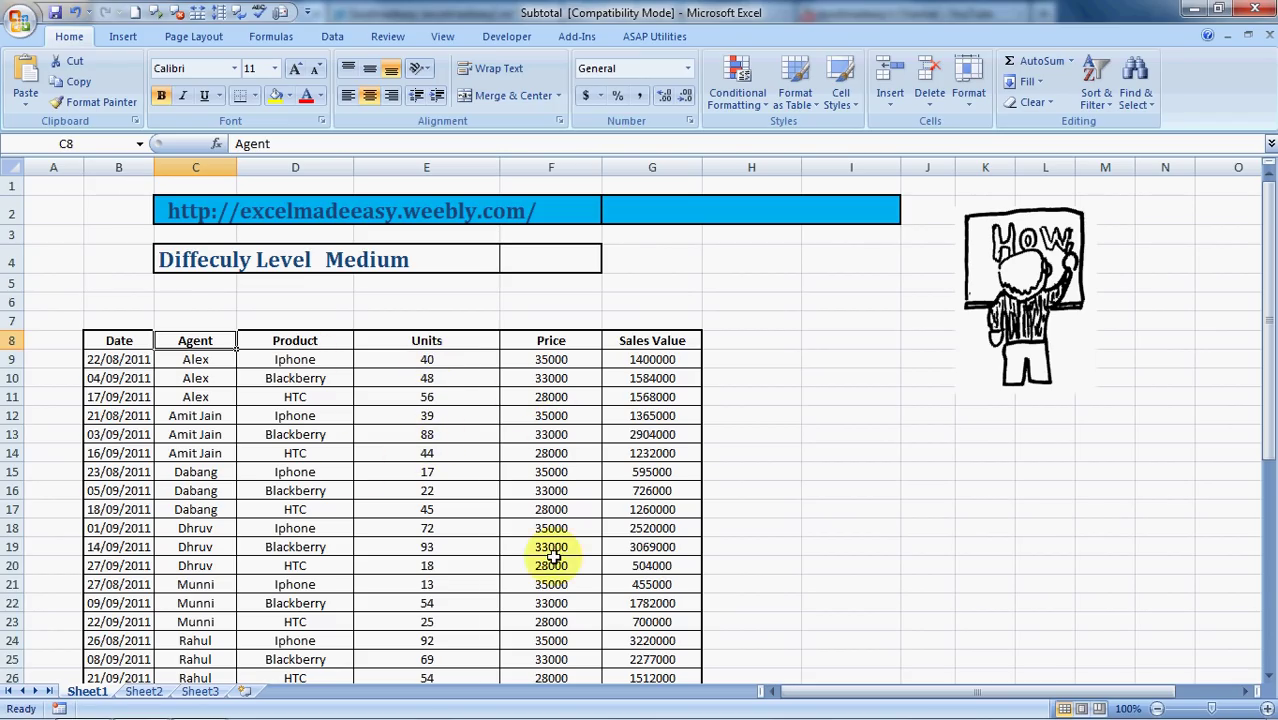
Step: Sort the whole sales table by Date from oldest to newest
{"action": "left_click", "coordinate": [656, 358]}
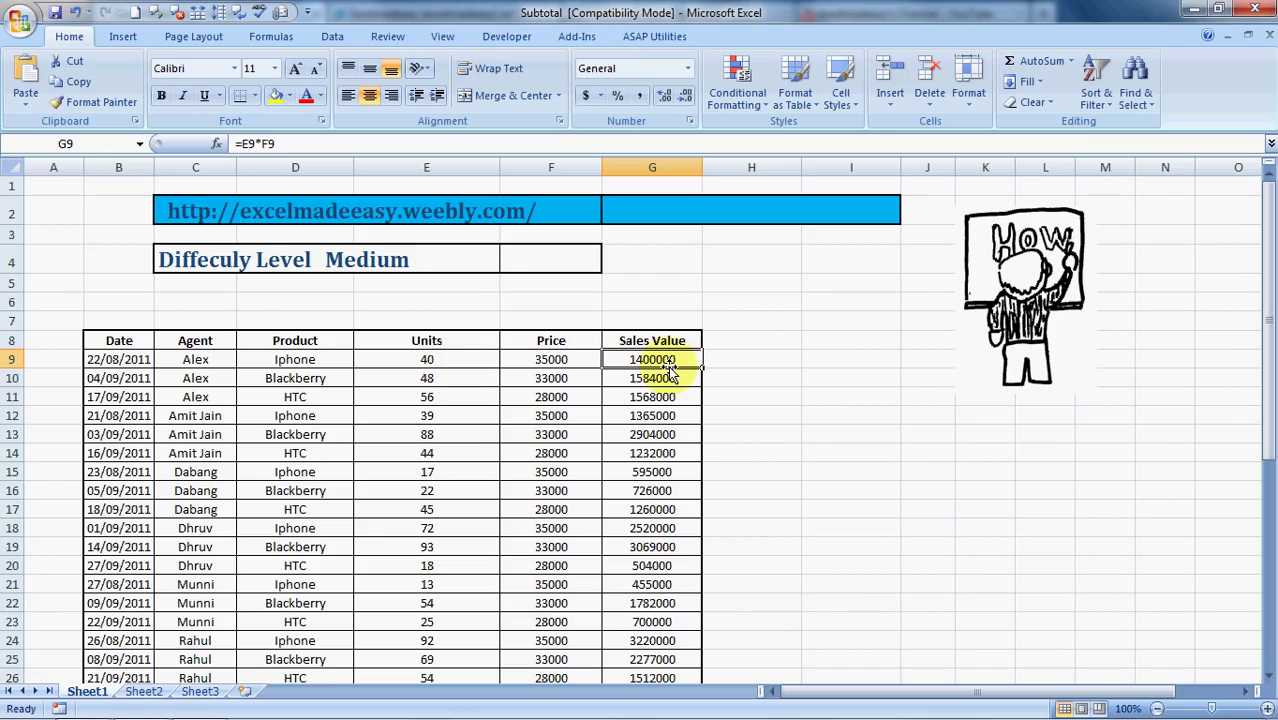
{"action": "left_click", "coordinate": [205, 377]}
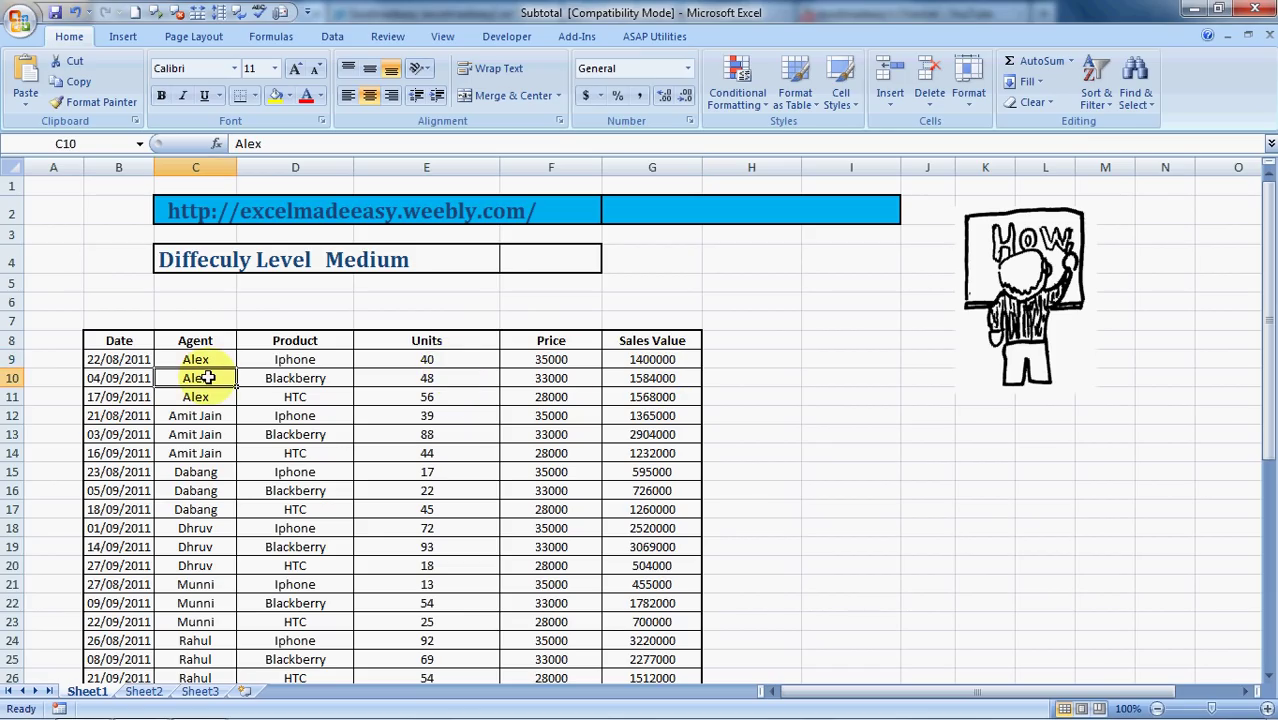
{"action": "key", "text": "ctrl+a"}
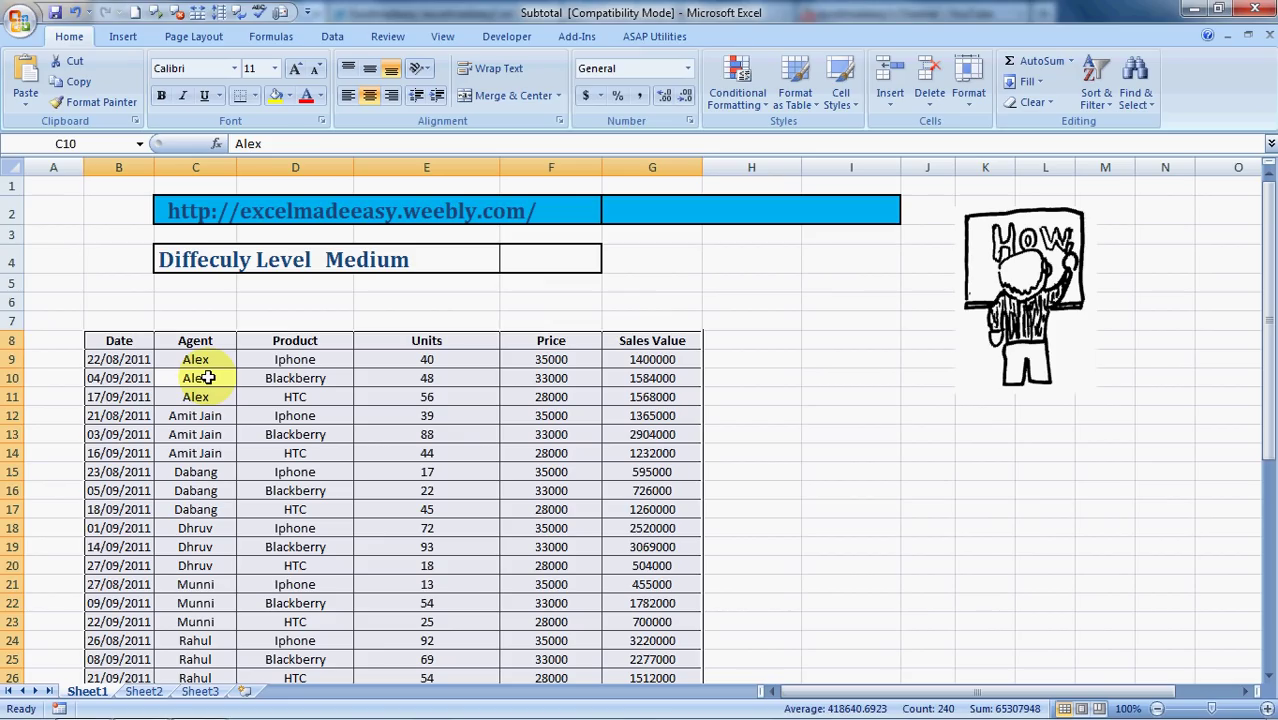
{"action": "key", "text": "alt+d"}
{"action": "key", "text": "s"}
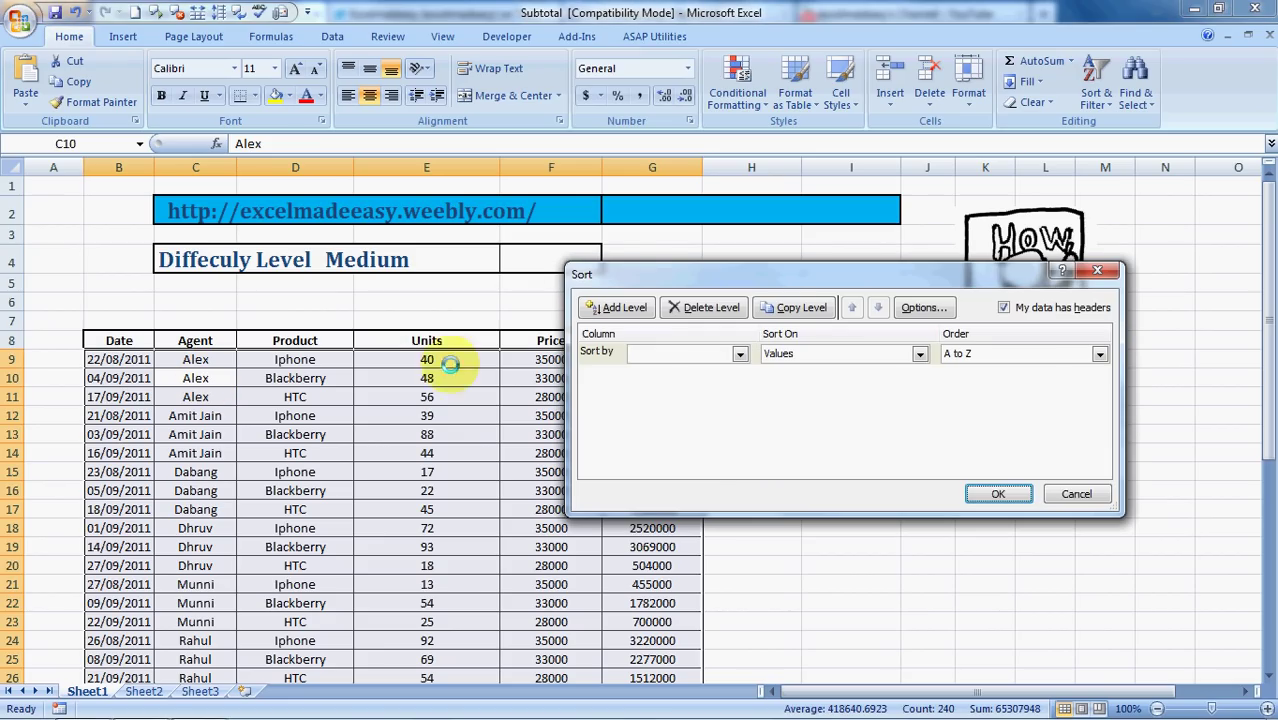
{"action": "left_click", "coordinate": [740, 353]}
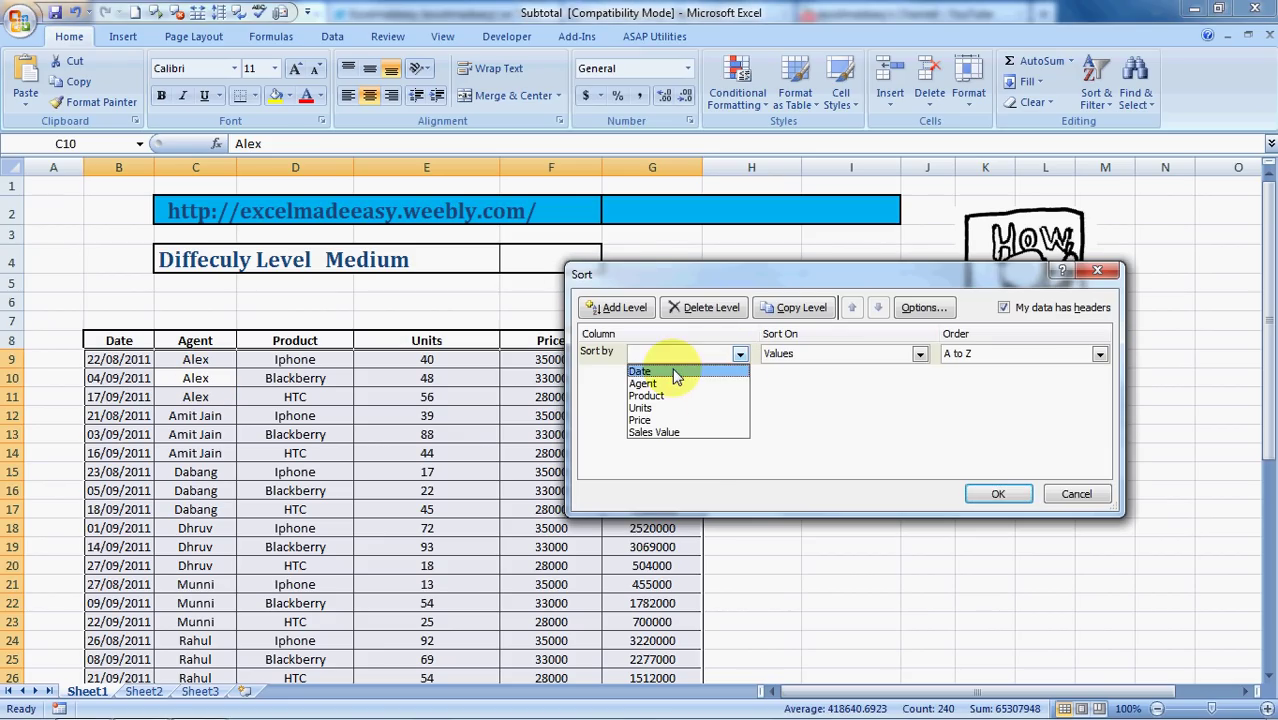
{"action": "left_click", "coordinate": [675, 373]}
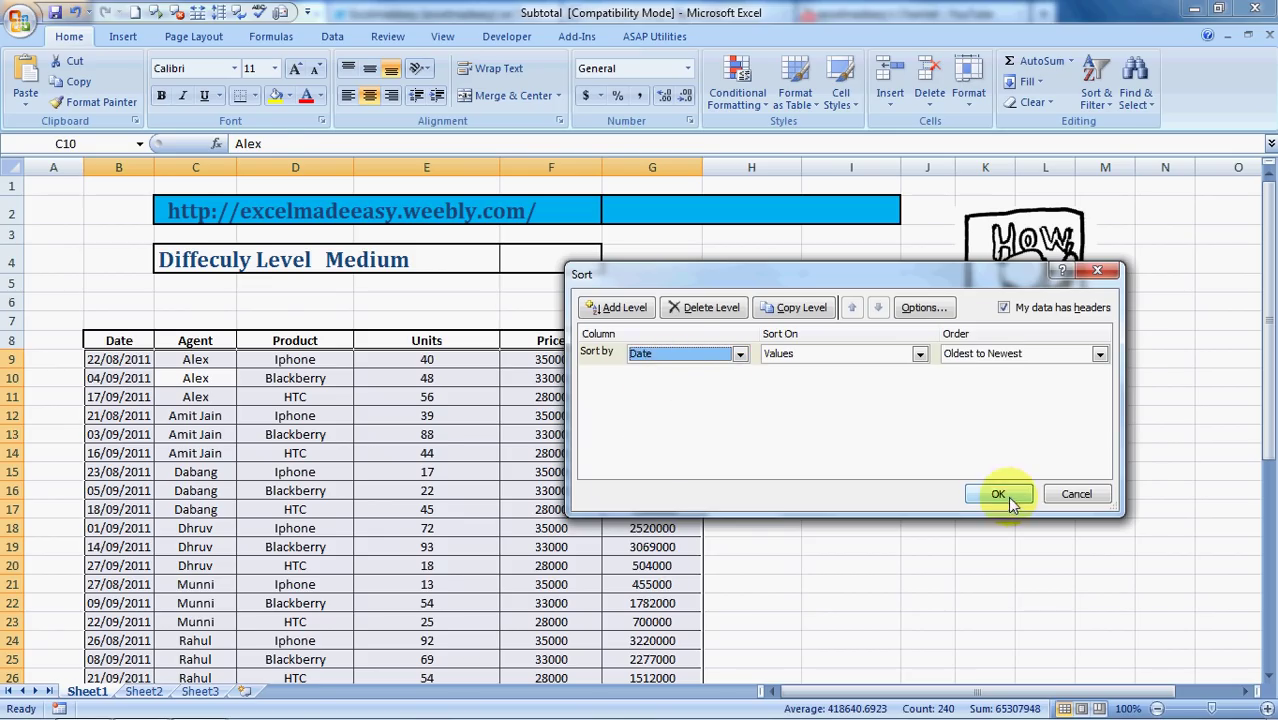
{"action": "left_click", "coordinate": [1010, 492]}
{"action": "left_click", "coordinate": [608, 497]}
{"action": "key", "text": "Left"}
{"action": "key", "text": "Left"}
{"action": "key", "text": "Left"}
{"action": "key", "text": "Left"}
{"action": "key", "text": "Left"}
{"action": "key", "text": "Left"}
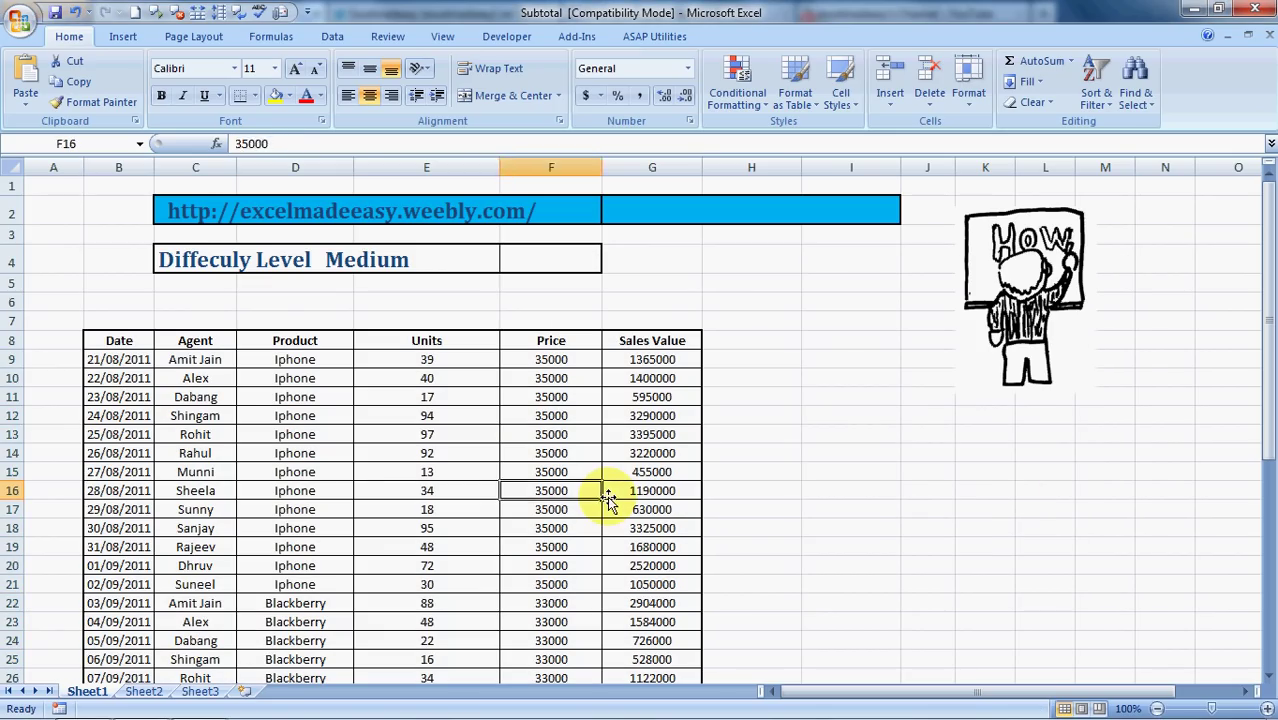
{"action": "key", "text": "Right"}
{"action": "key", "text": "Right"}
{"action": "key", "text": "Up"}
{"action": "key", "text": "Up"}
{"action": "key", "text": "Up"}
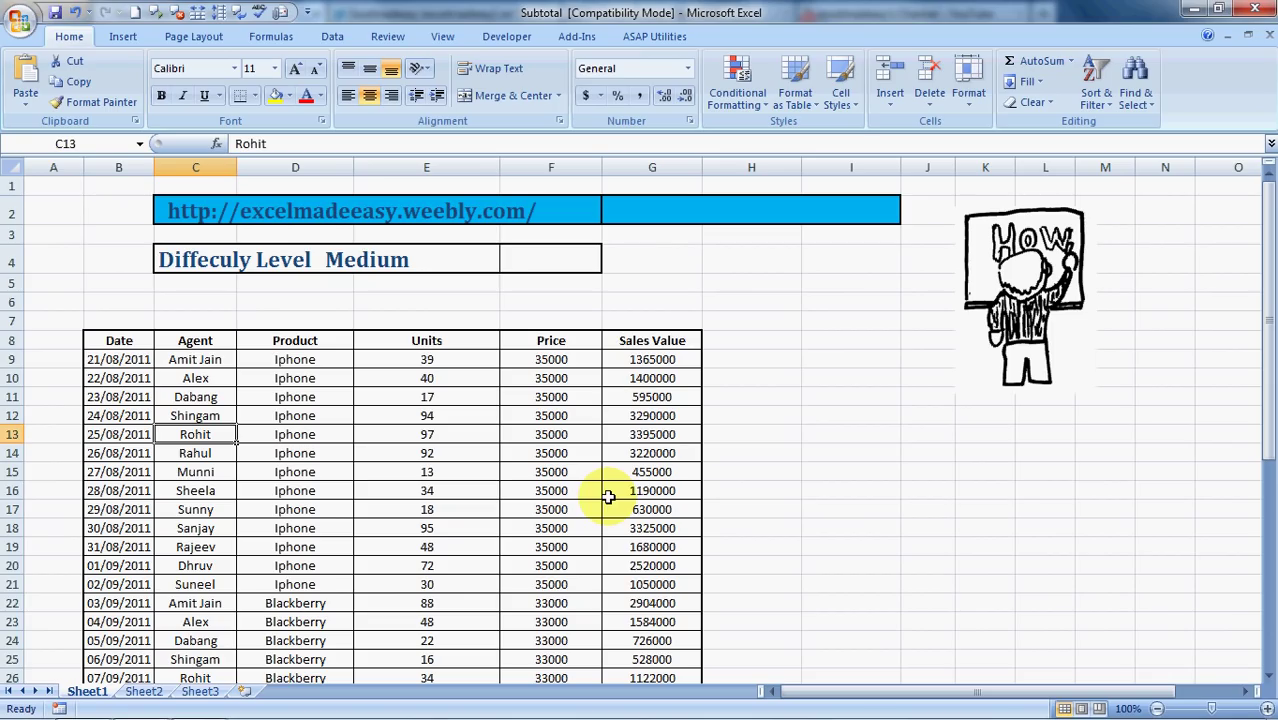
Step: Sort the whole sales table by Agent from A to Z
{"action": "key", "text": "ctrl+a"}
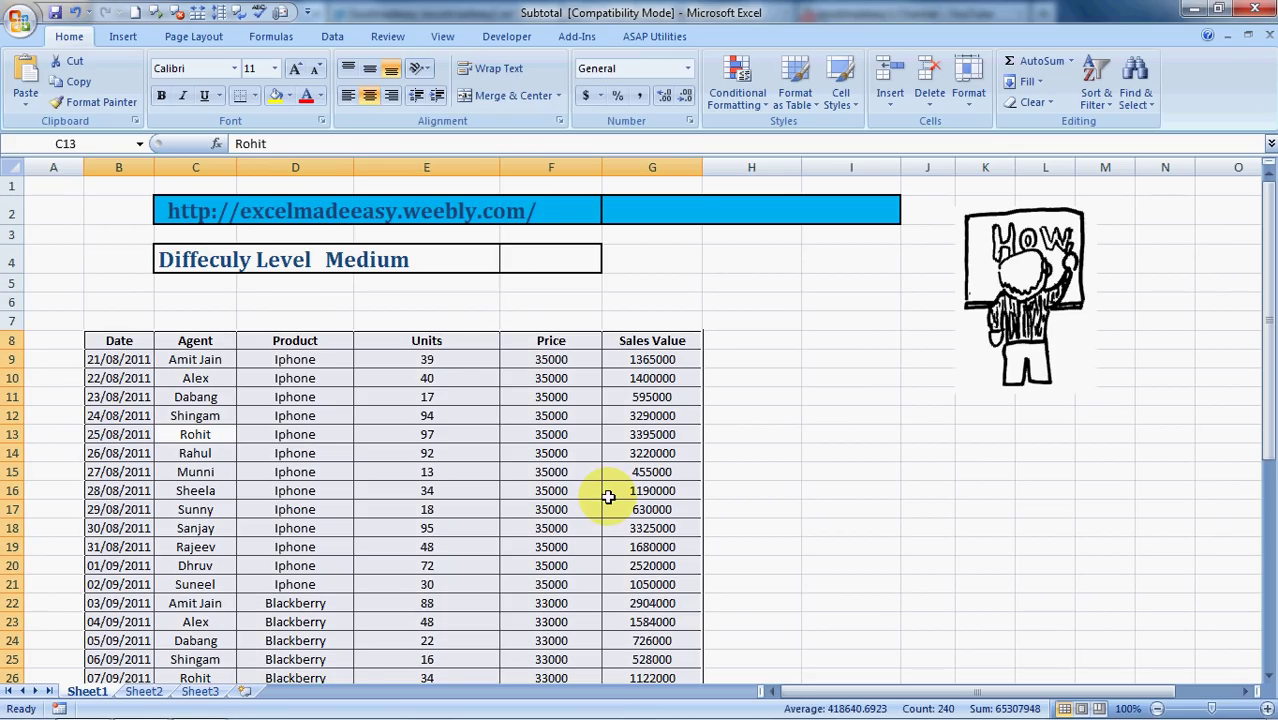
{"action": "key", "text": "alt"}
{"action": "key", "text": "d"}
{"action": "key", "text": "s"}
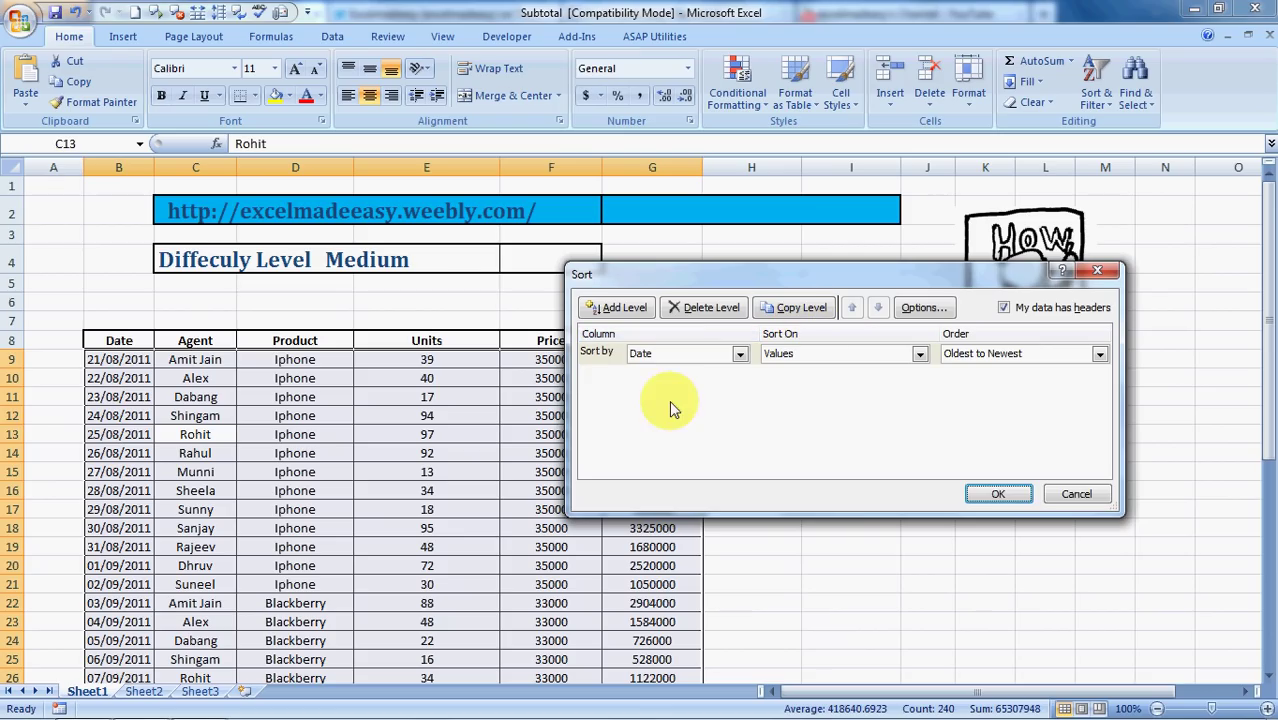
{"action": "left_click", "coordinate": [740, 355]}
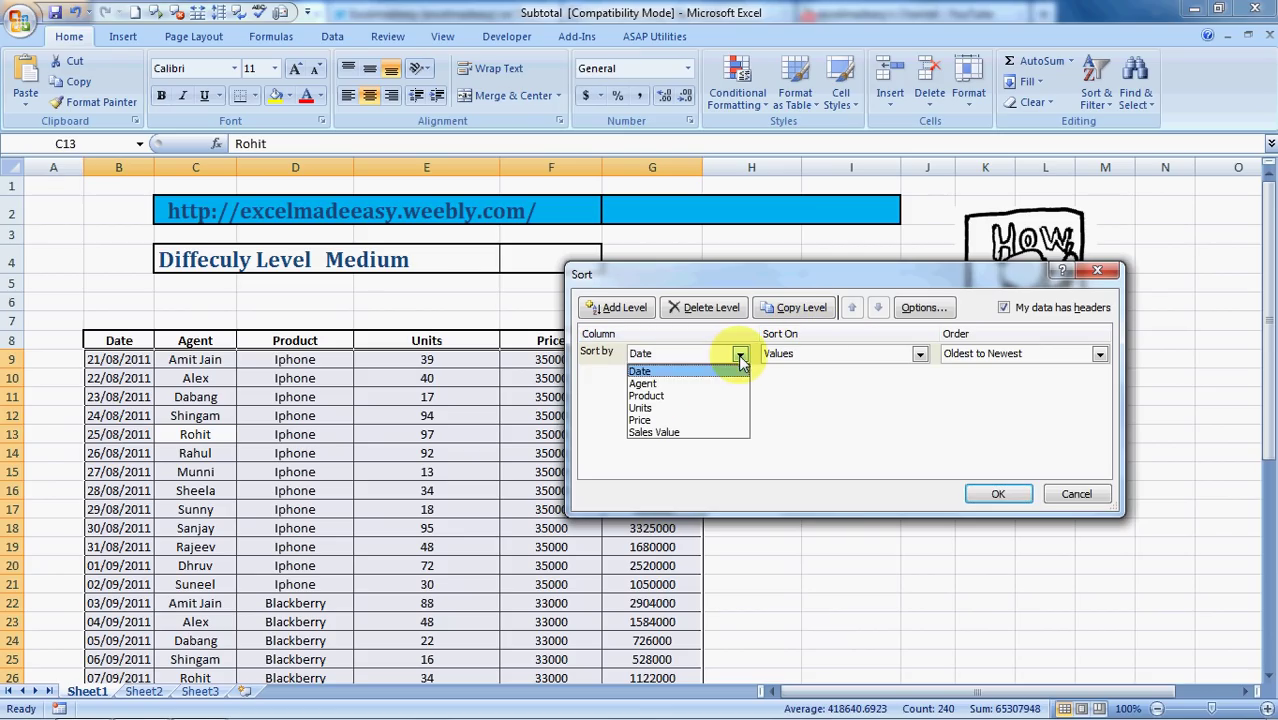
{"action": "left_click", "coordinate": [680, 381]}
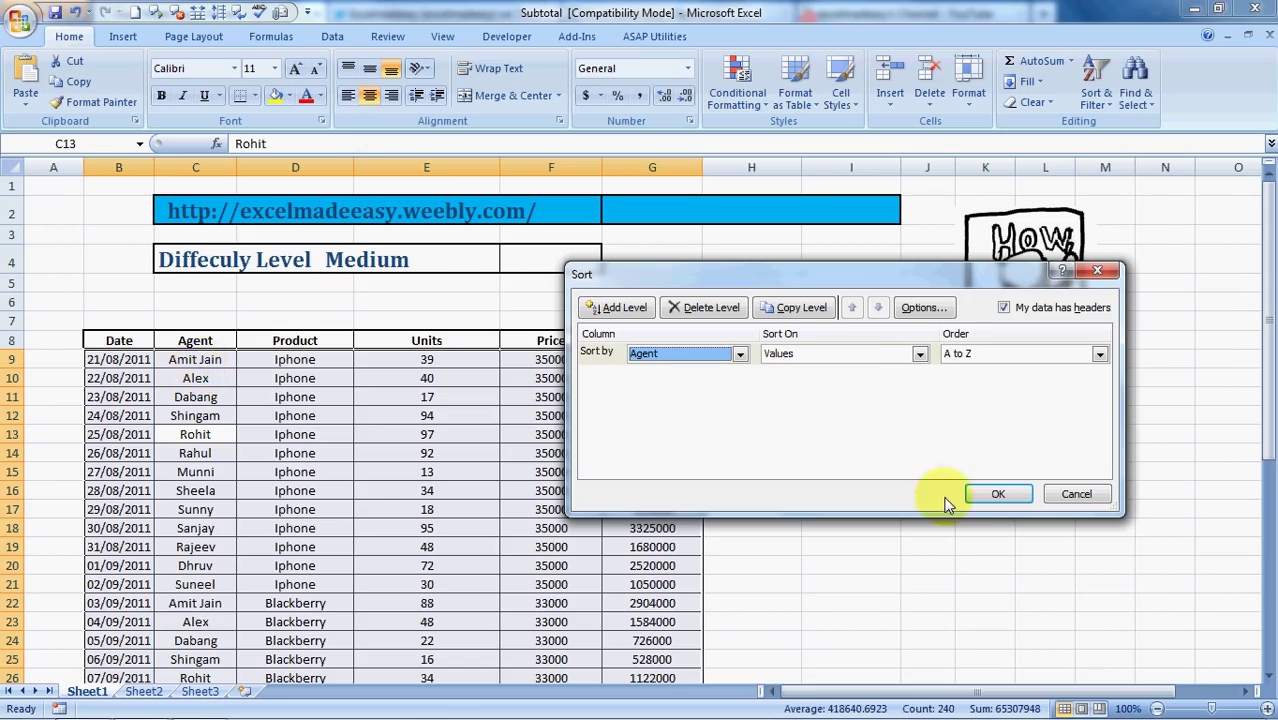
{"action": "left_click", "coordinate": [997, 492]}
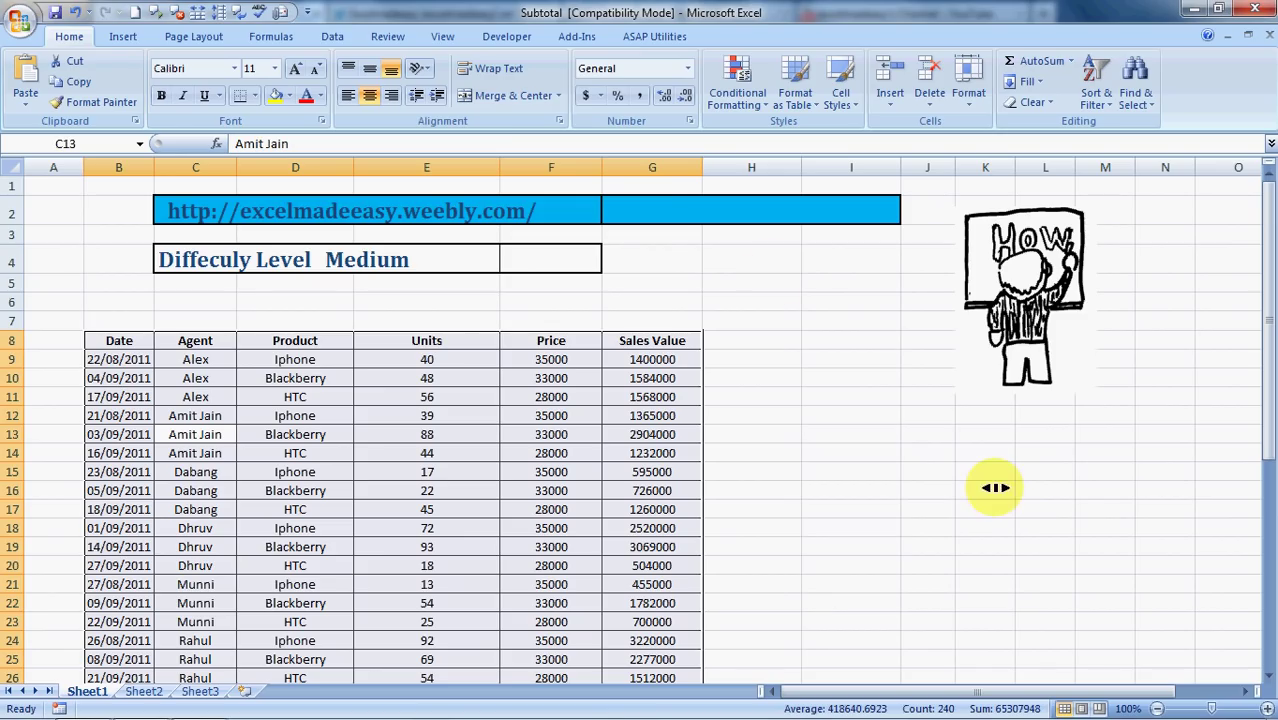
Step: Start a Subtotal on the sorted sales table and group it at each change in Agent
{"action": "left_click", "coordinate": [330, 38]}
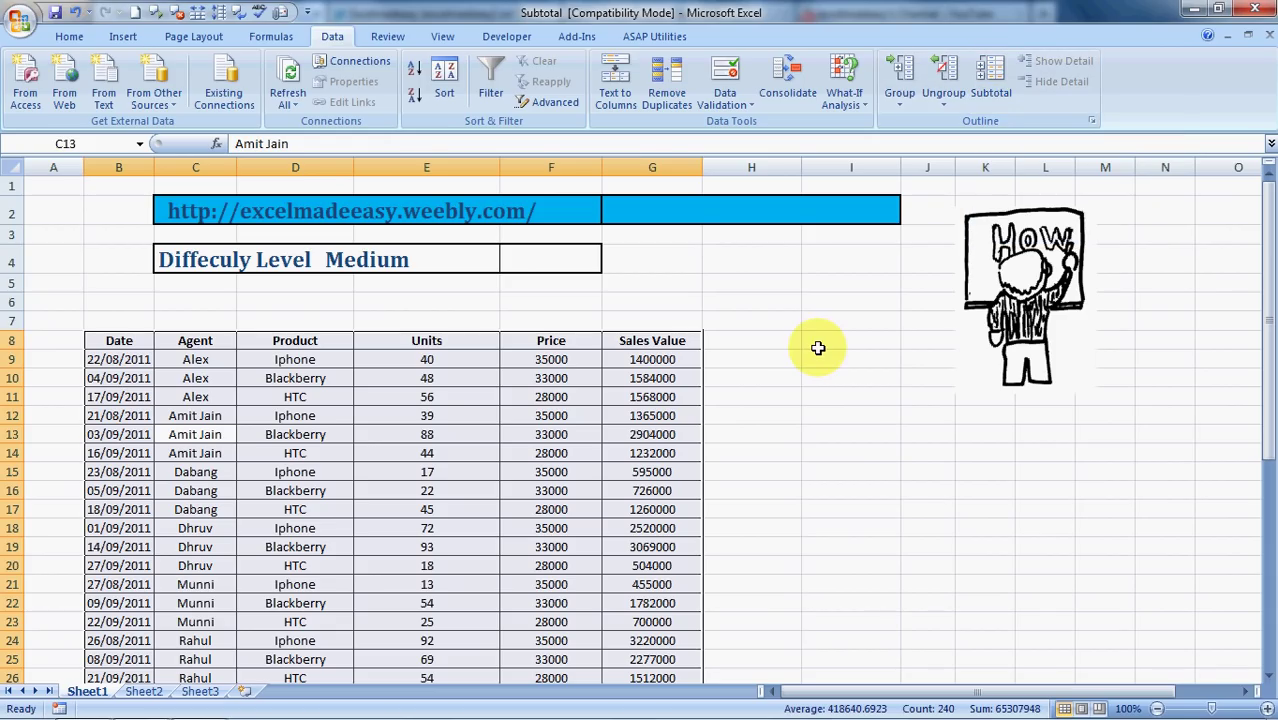
{"action": "key", "text": "alt"}
{"action": "key", "text": "d"}
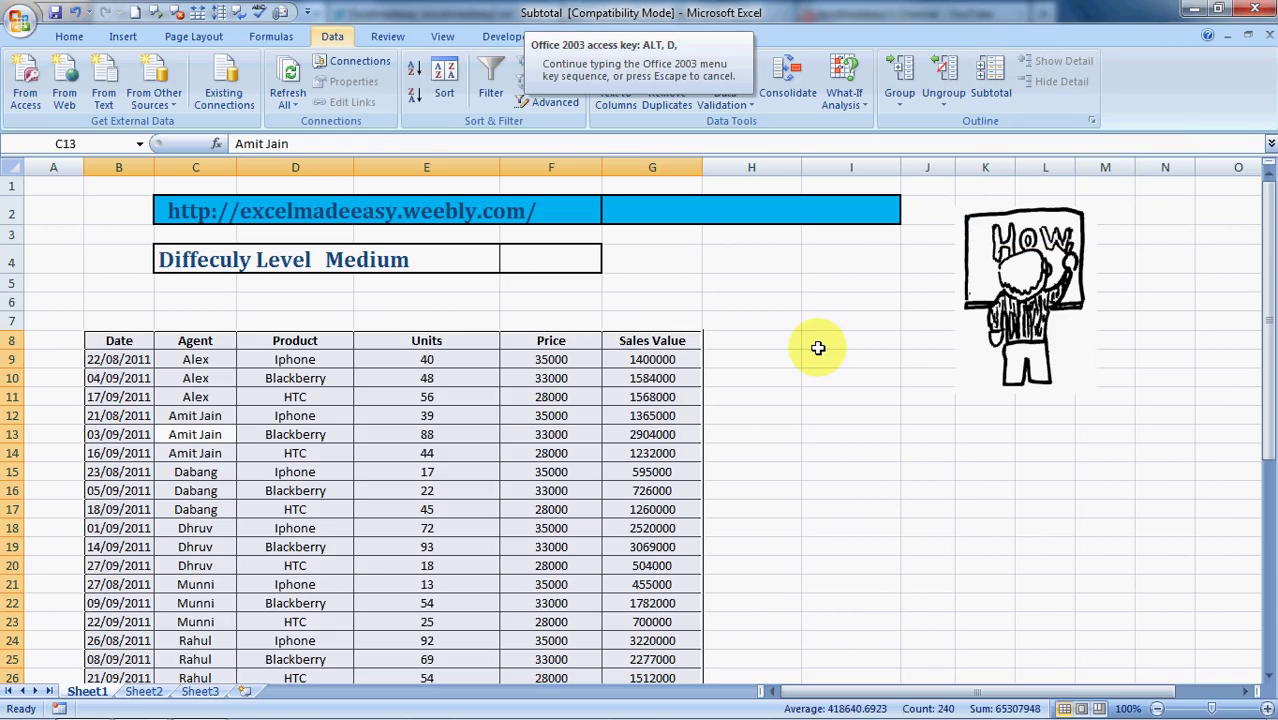
{"action": "key", "text": "b"}
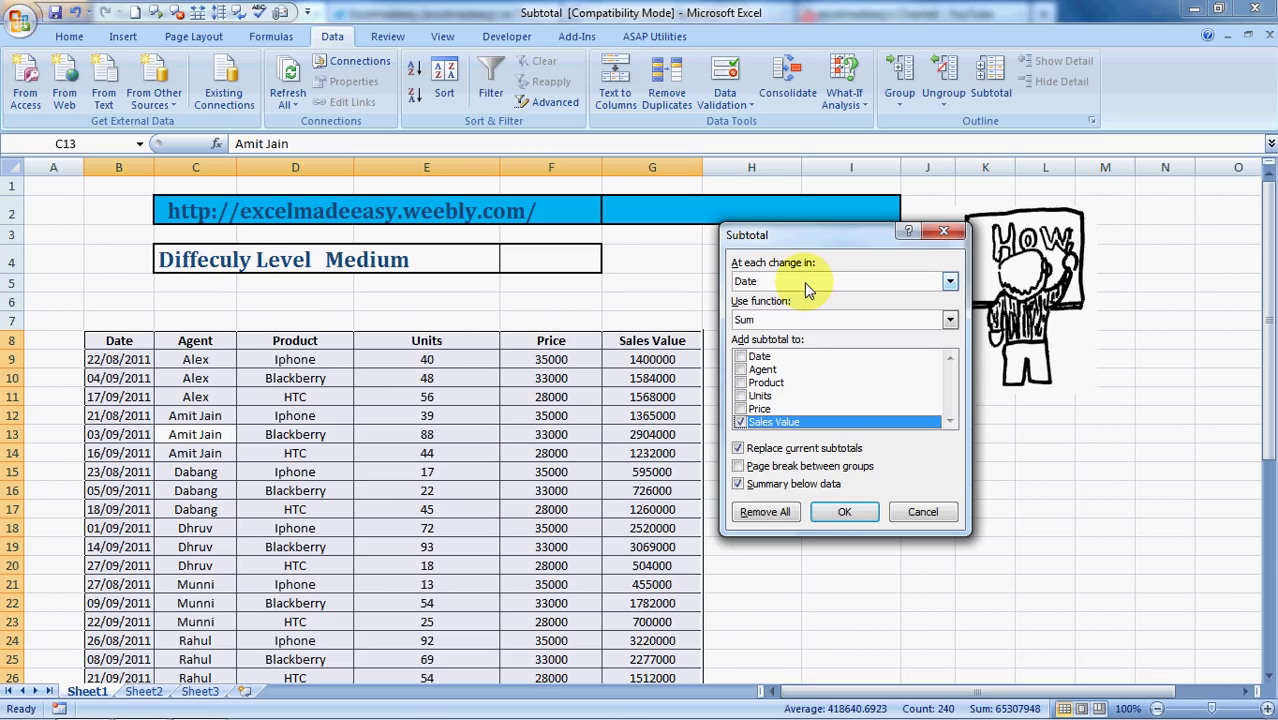
{"action": "left_click", "coordinate": [950, 283]}
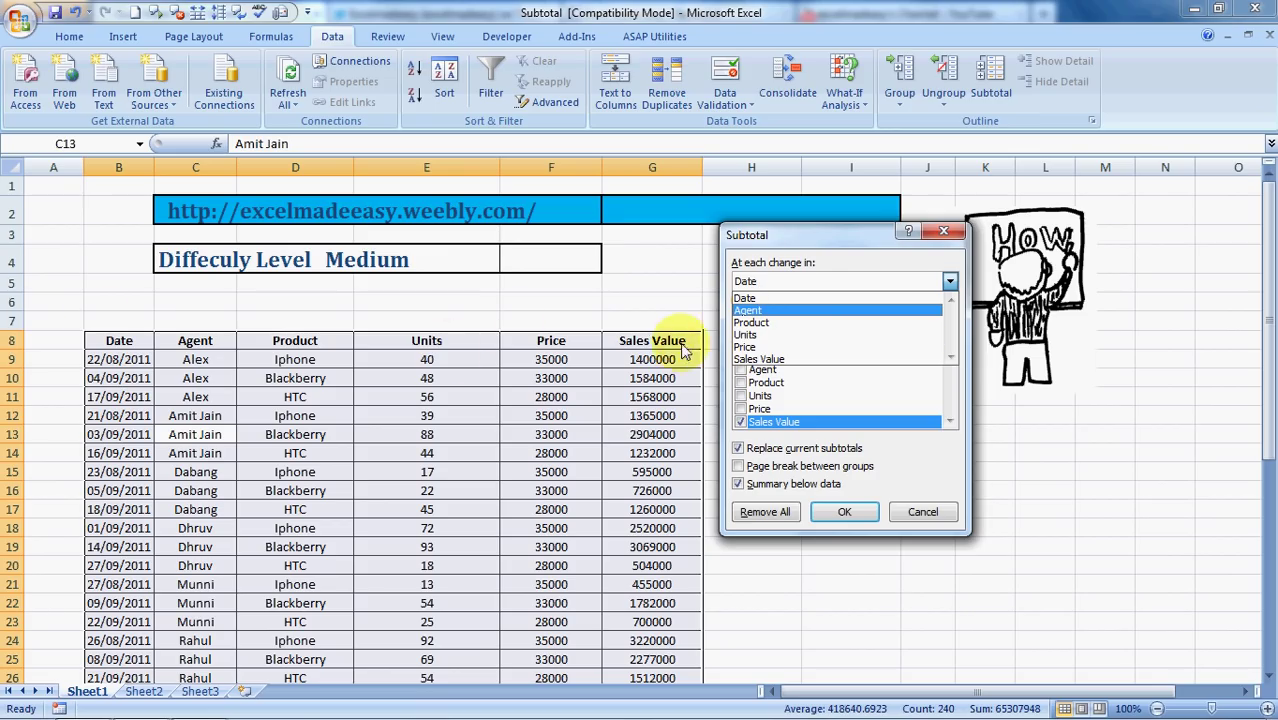
{"action": "left_click", "coordinate": [748, 310]}
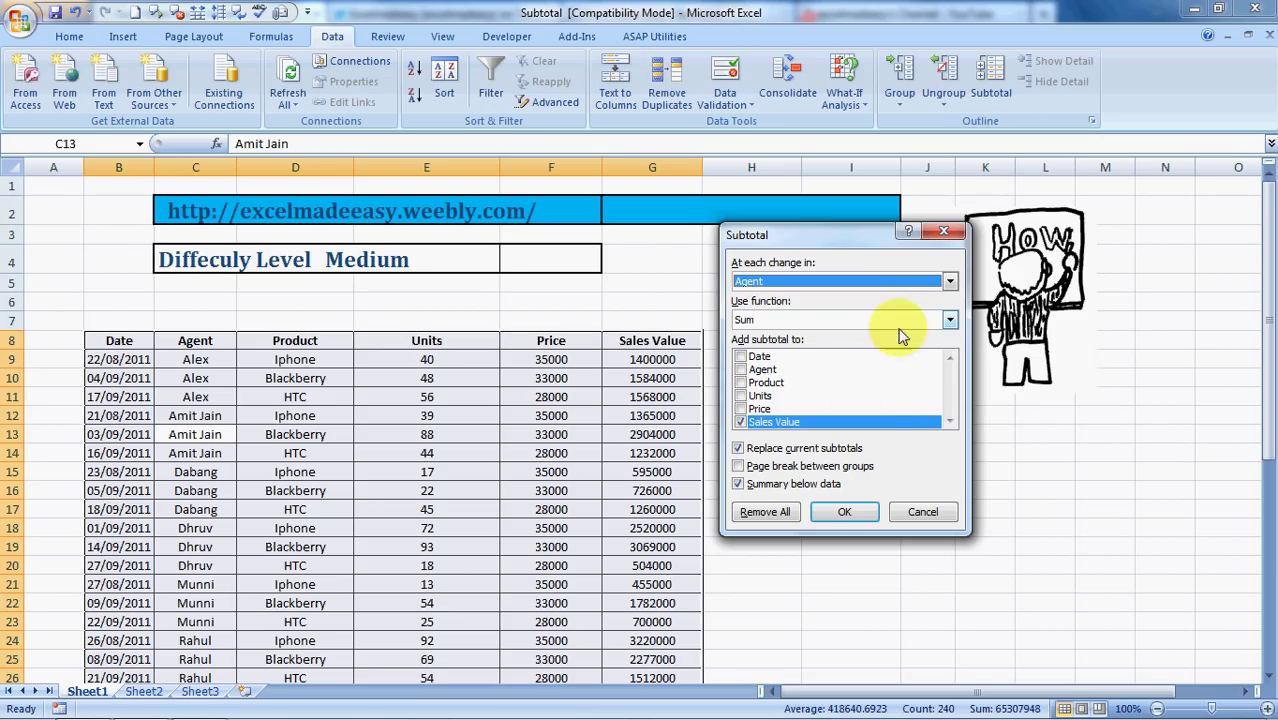
Step: Review the available subtotal functions, keep Sum, and apply the subtotals to the Sales Value column
{"action": "left_click", "coordinate": [950, 319]}
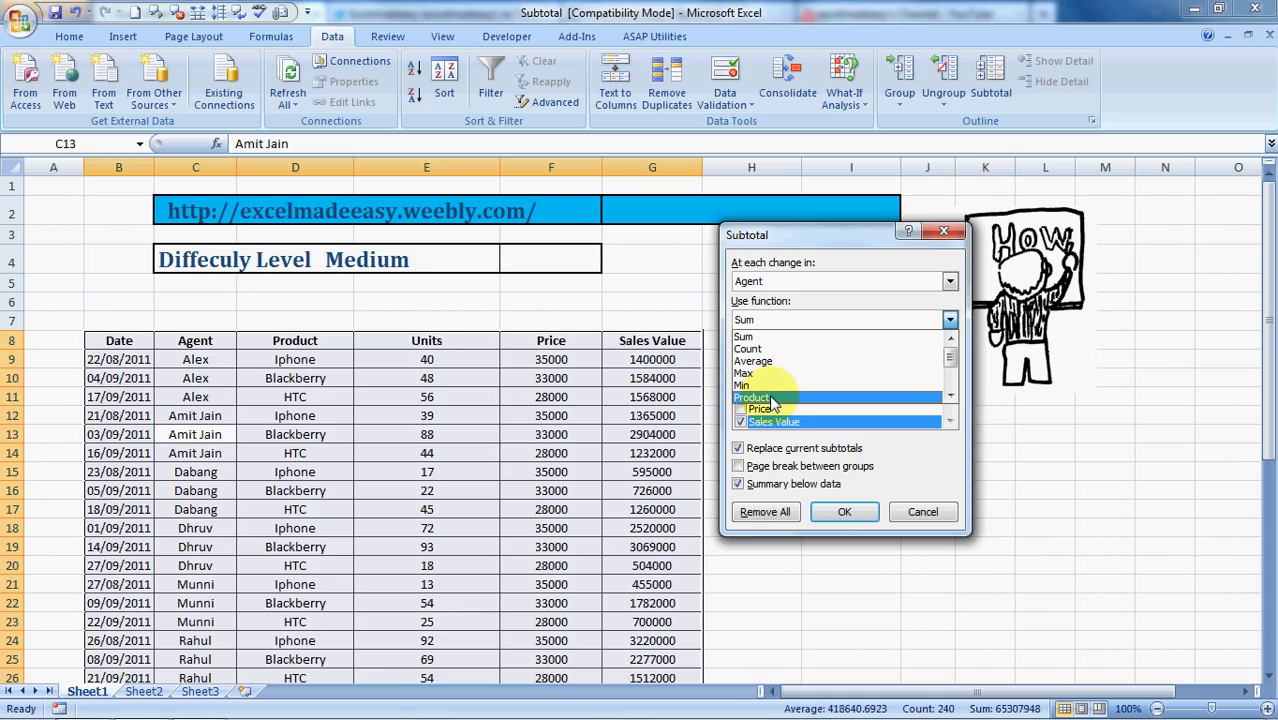
{"action": "scroll", "coordinate": [949, 389], "scroll_direction": "down", "scroll_amount": 3}
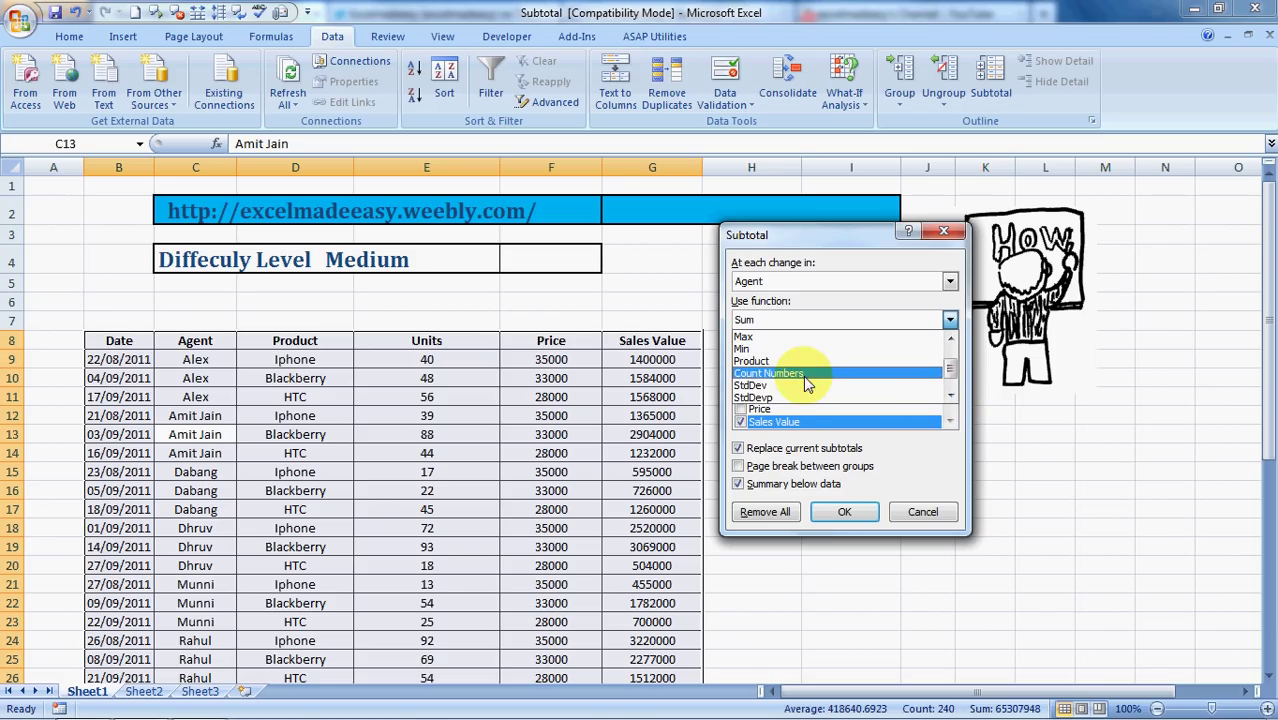
{"action": "left_click", "coordinate": [949, 397]}
{"action": "left_click", "coordinate": [949, 397]}
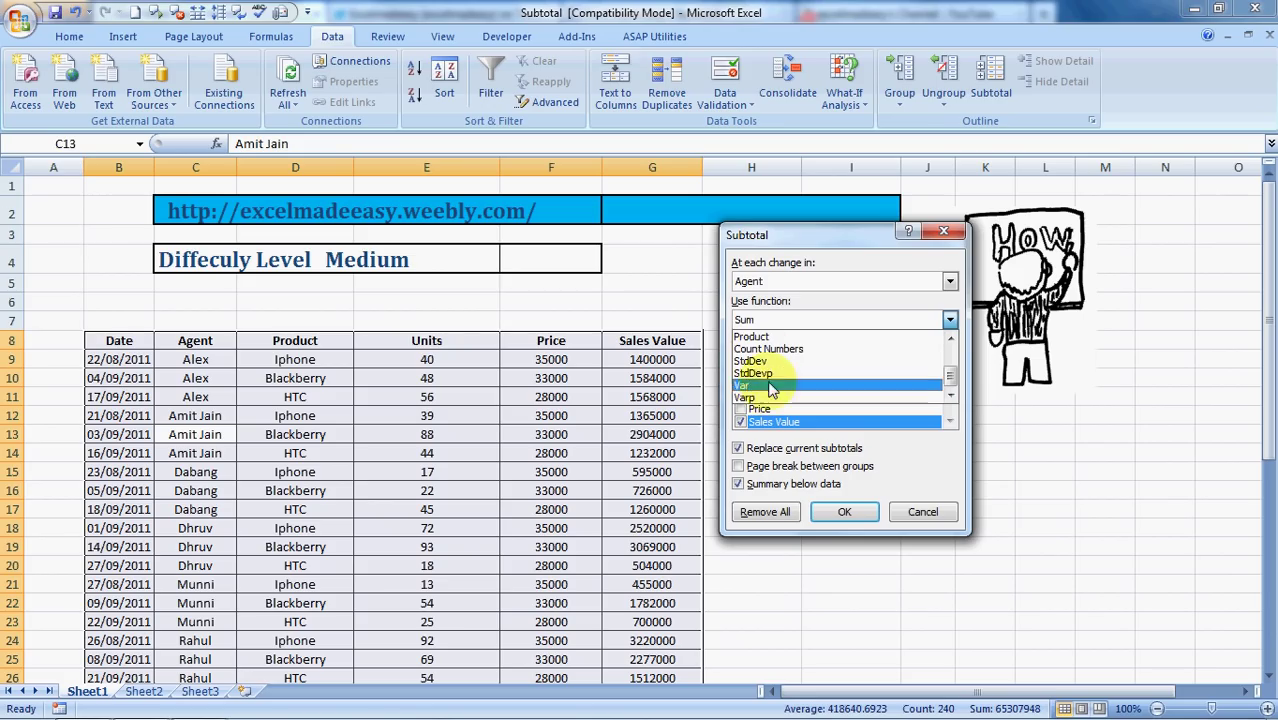
{"action": "left_click_drag", "start_coordinate": [950, 371], "coordinate": [951, 357]}
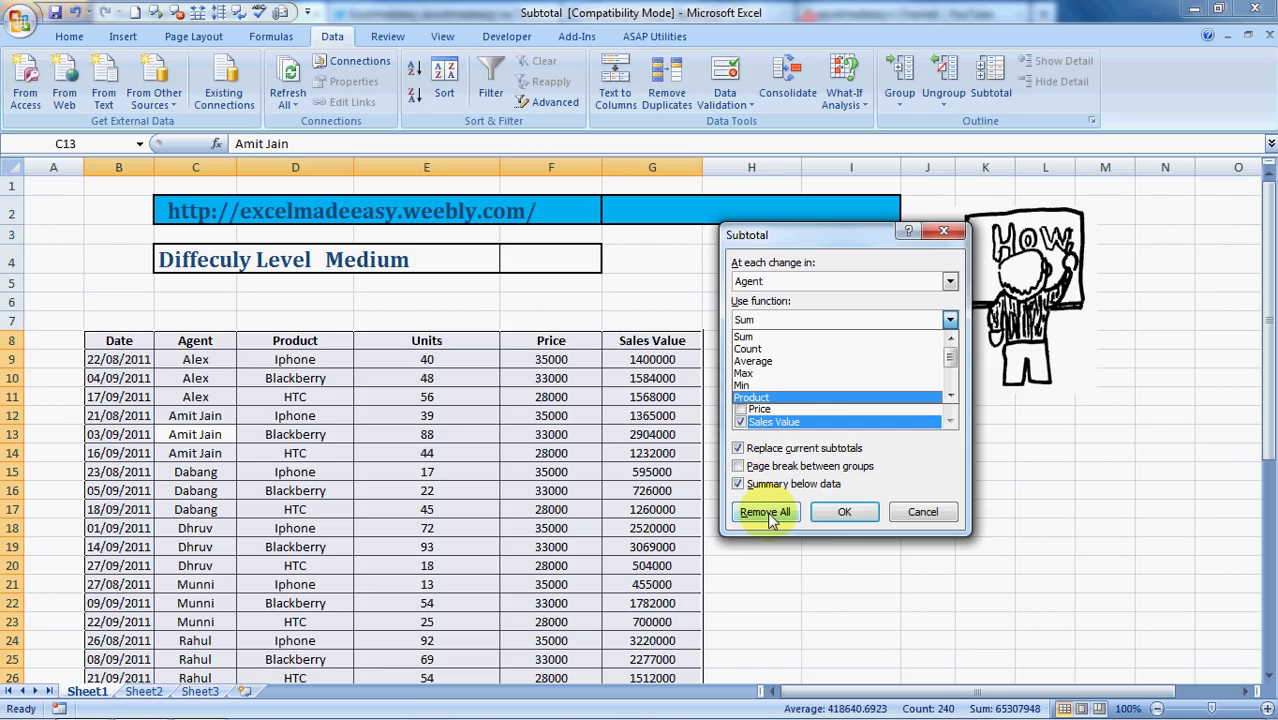
{"action": "left_click", "coordinate": [852, 514]}
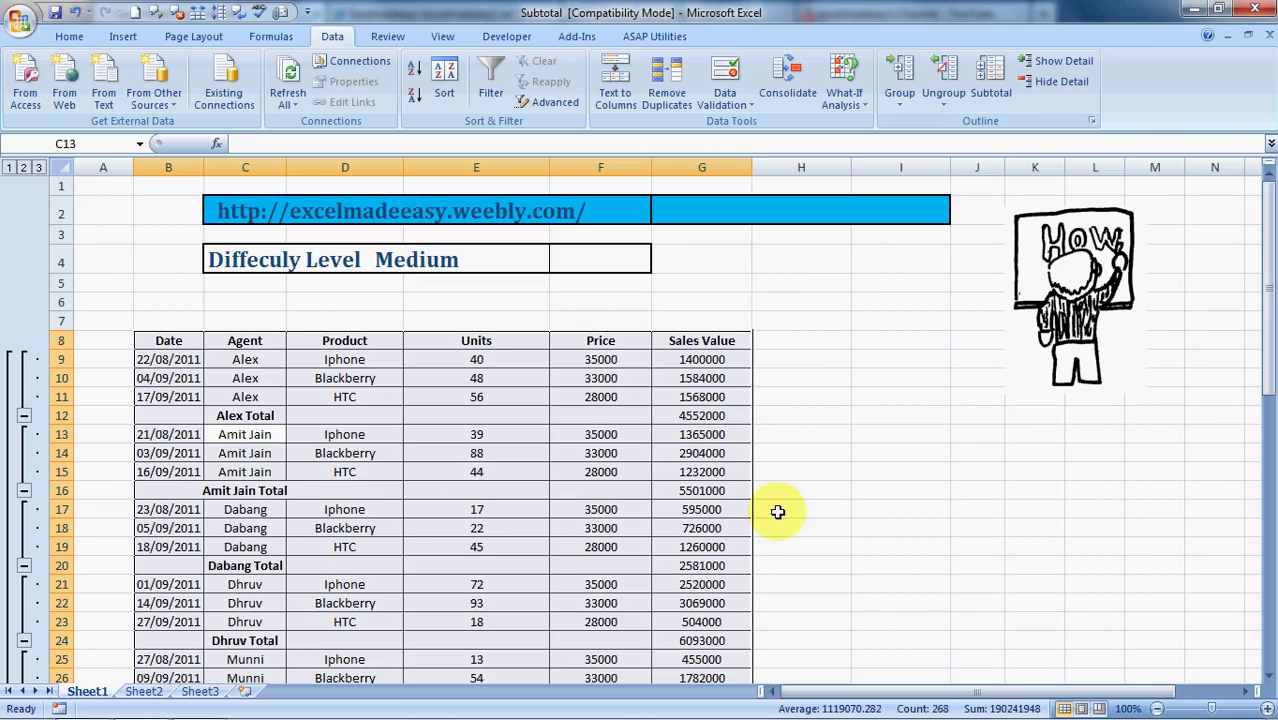
Step: Examine the subtotal rows for each agent and the grand total's formula at the end of the table
{"action": "left_click_drag", "start_coordinate": [1270, 292], "coordinate": [1267, 598]}
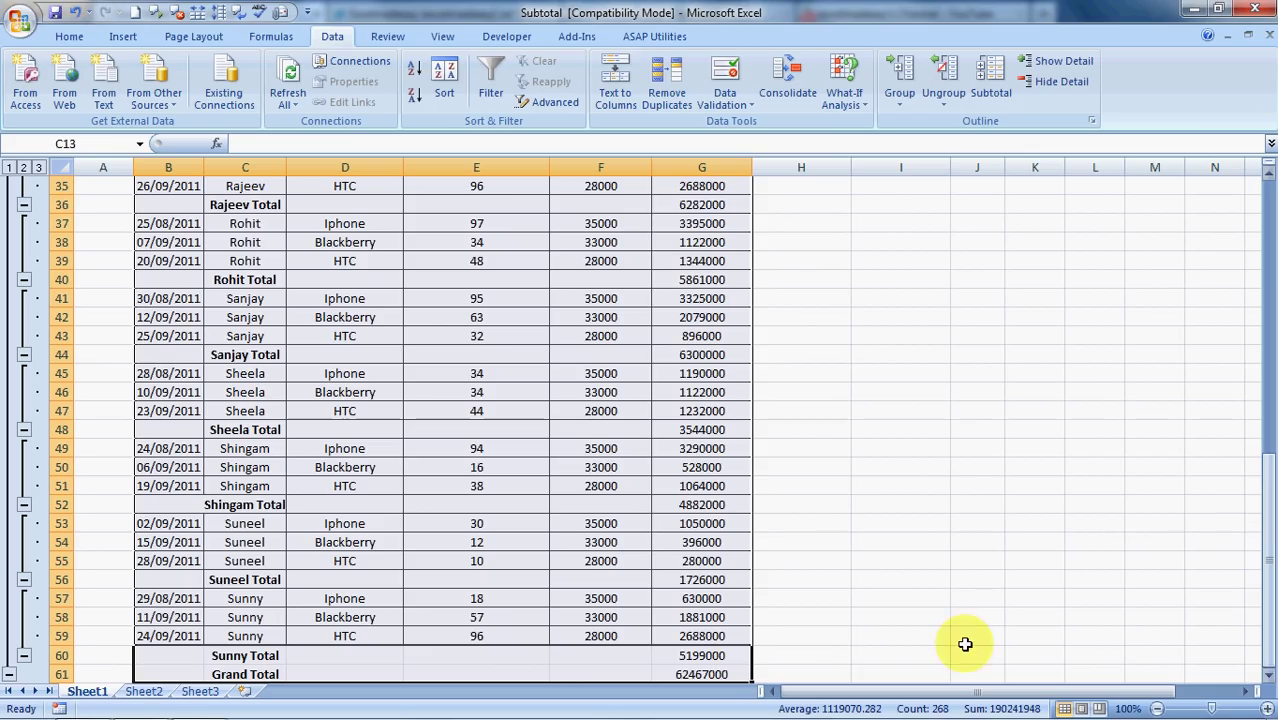
{"action": "left_click", "coordinate": [703, 674]}
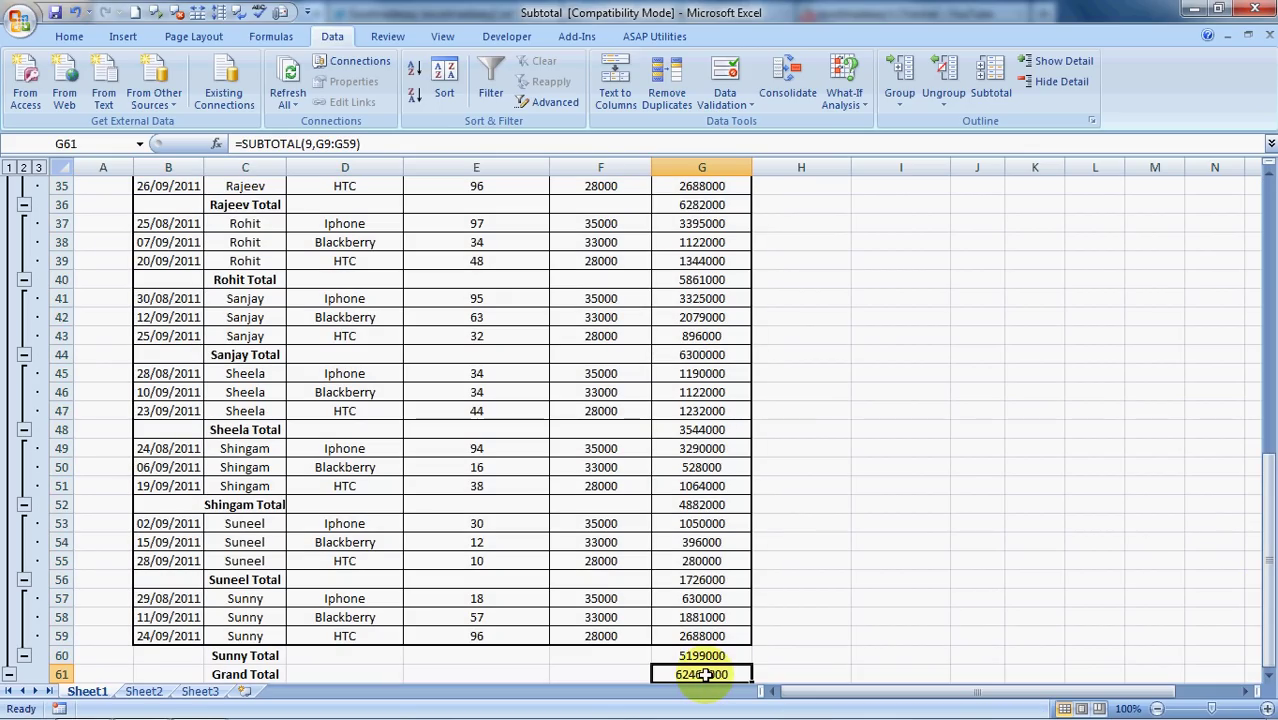
{"action": "left_click", "coordinate": [230, 580]}
{"action": "left_click", "coordinate": [246, 505]}
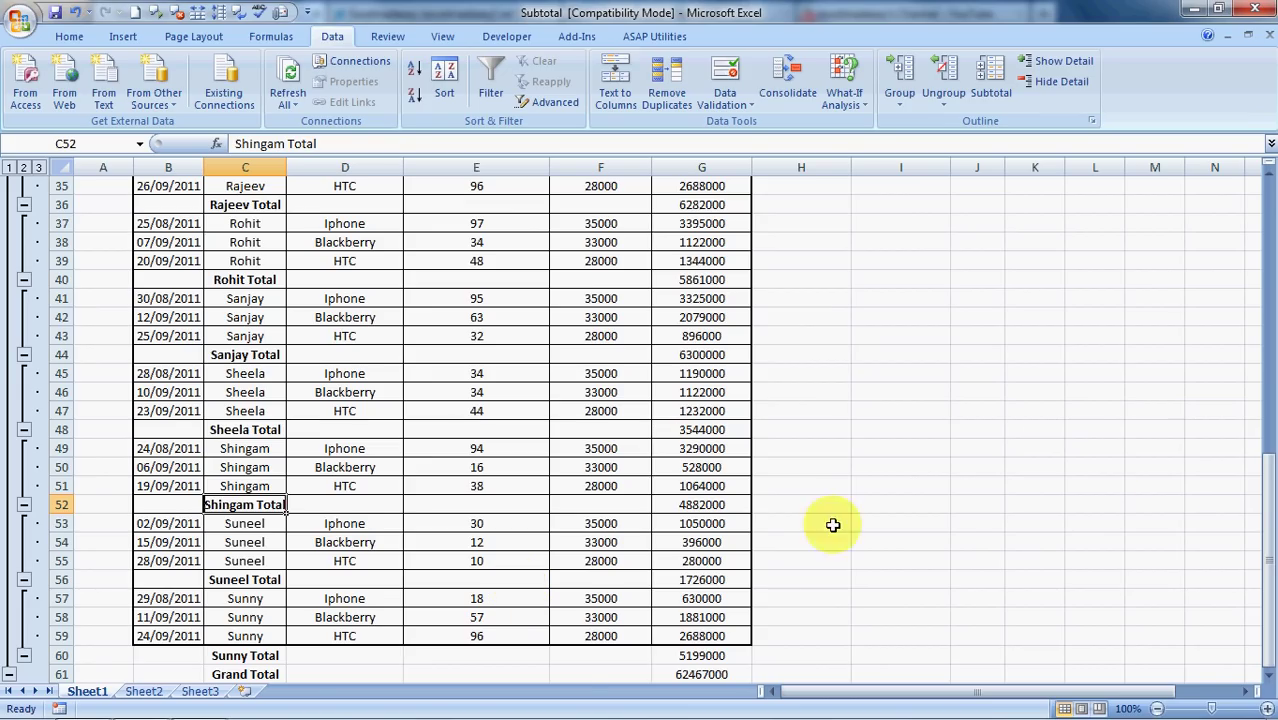
{"action": "left_click_drag", "start_coordinate": [1267, 486], "coordinate": [1250, 162]}
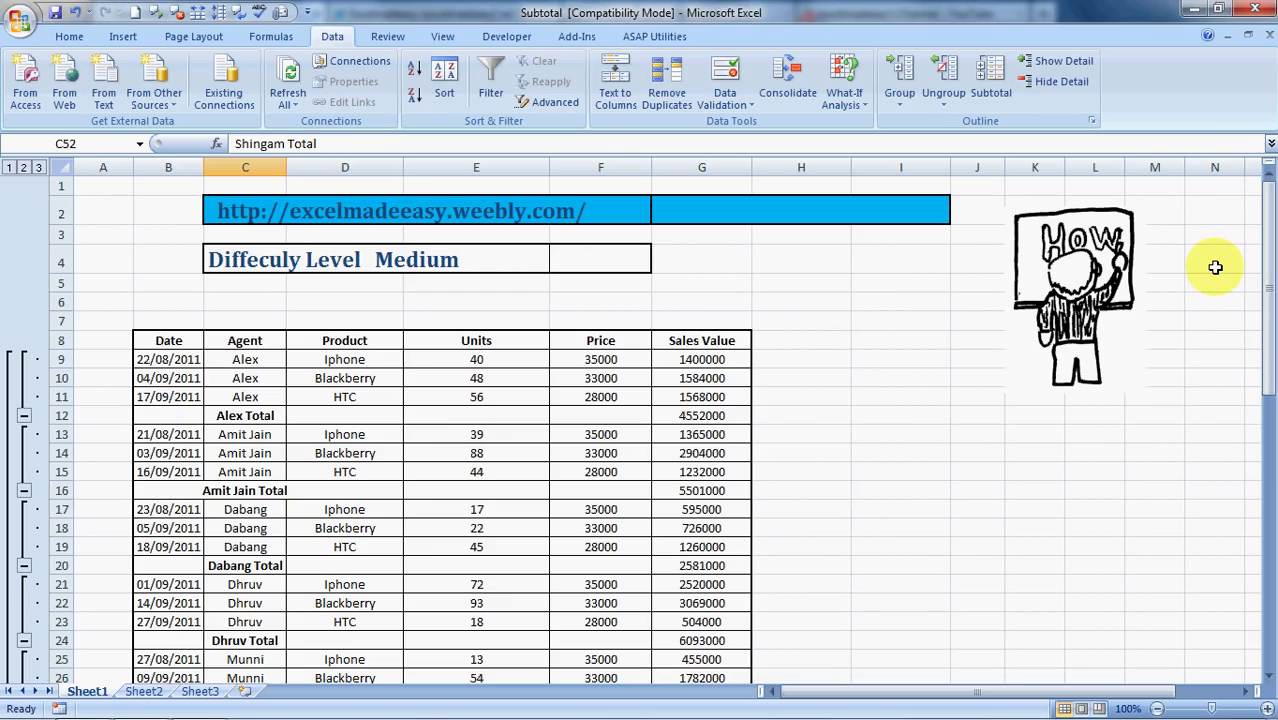
{"action": "left_click", "coordinate": [458, 452]}
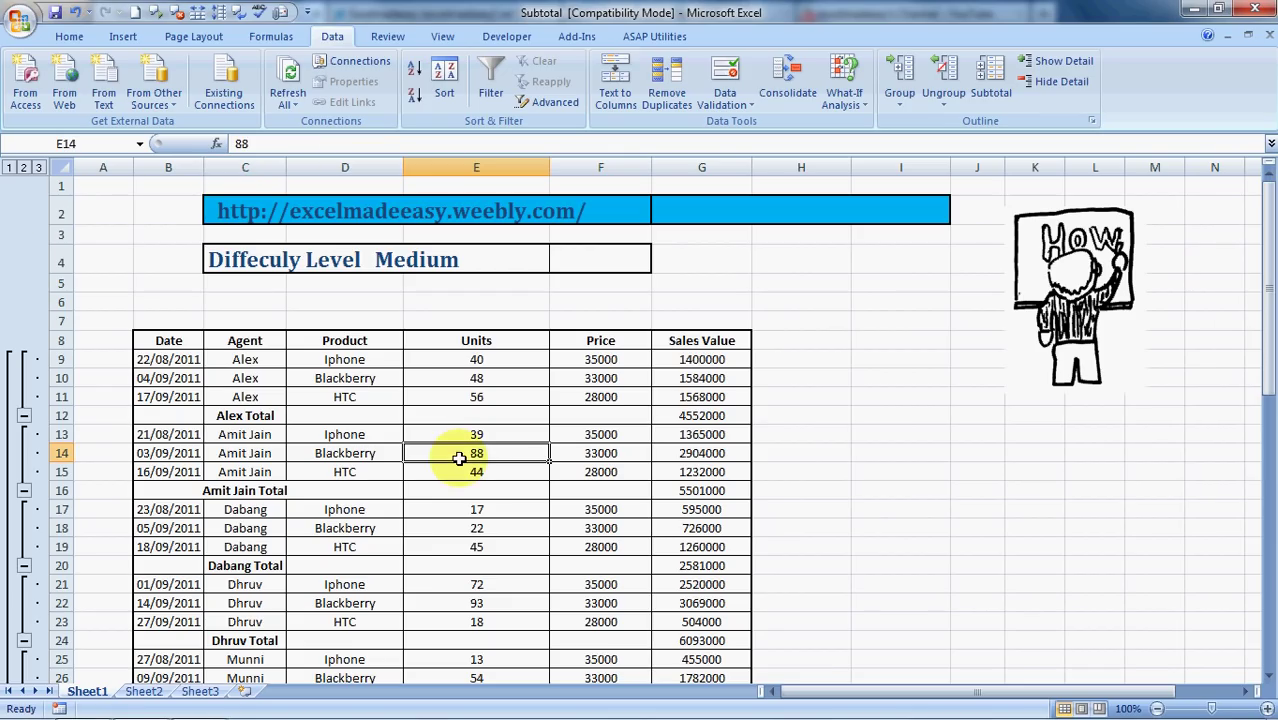
Step: Collapse the outline to the grand total, then switch it to show only the agent totals and grand total
{"action": "left_click", "coordinate": [7, 167]}
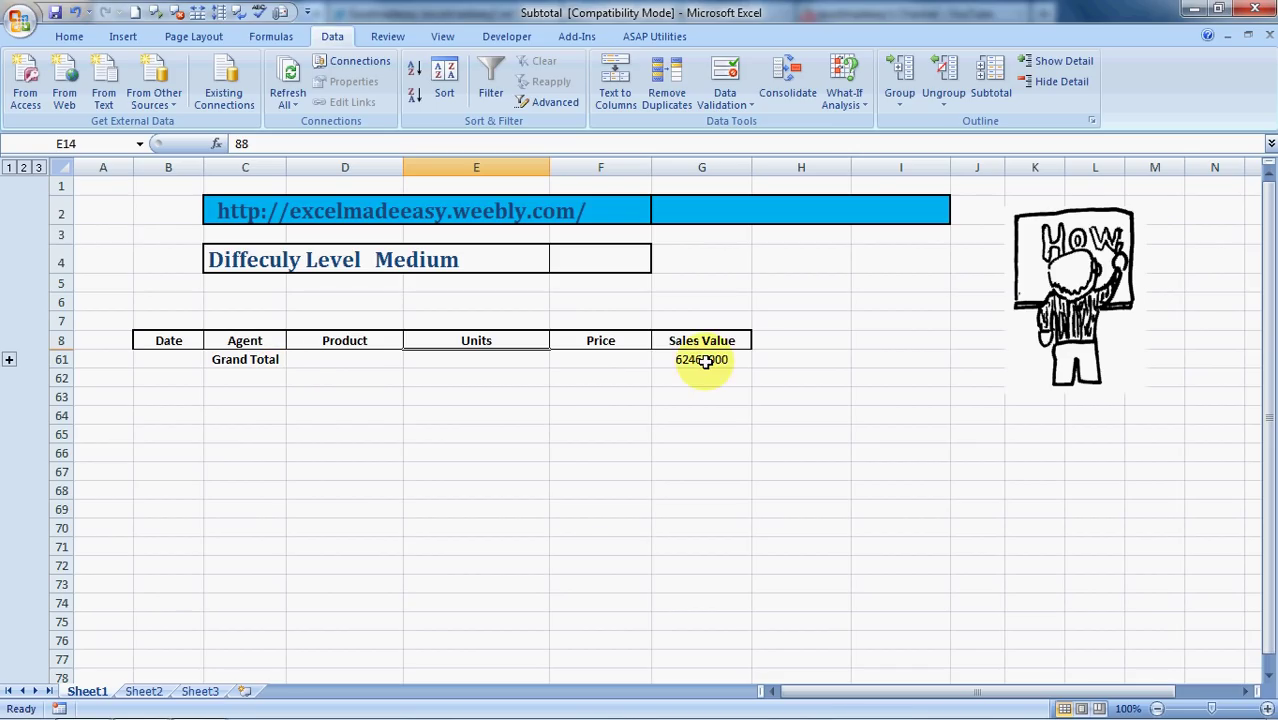
{"action": "left_click", "coordinate": [9, 359]}
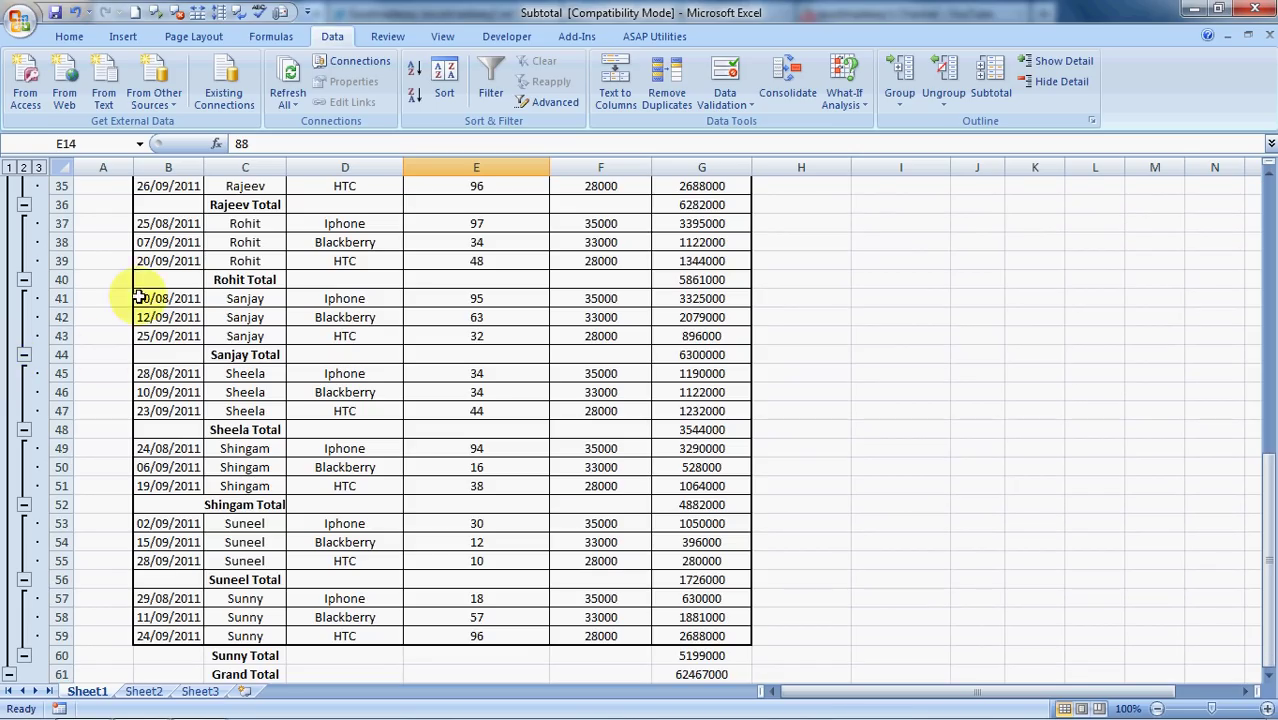
{"action": "left_click", "coordinate": [21, 168]}
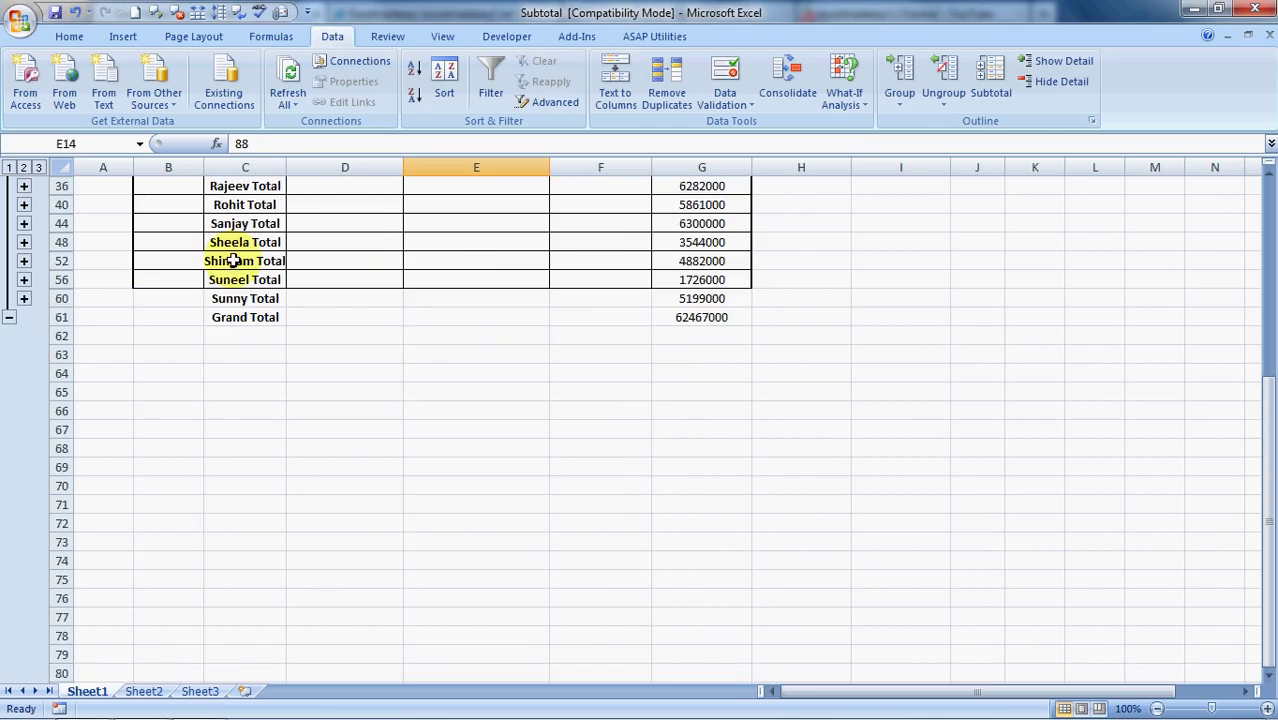
{"action": "scroll", "coordinate": [232, 260], "scroll_direction": "up", "scroll_amount": 2}
{"action": "scroll", "coordinate": [232, 260], "scroll_direction": "up", "scroll_amount": 3}
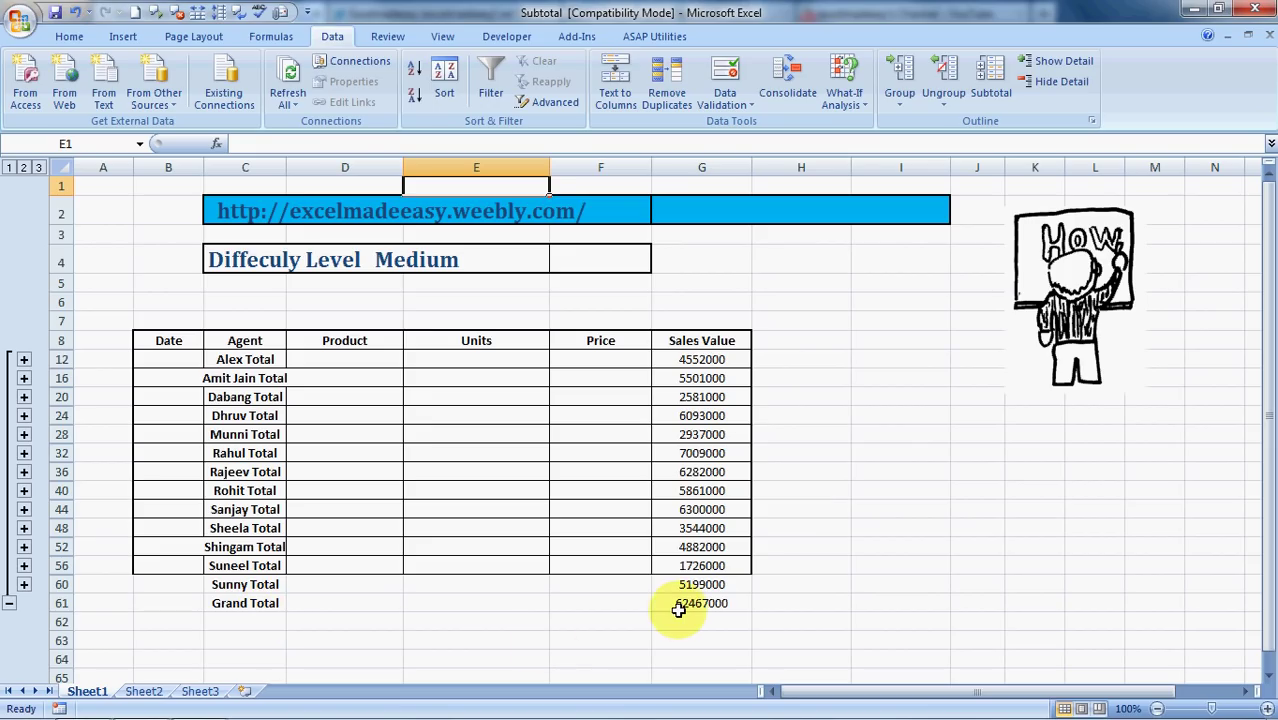
Step: Expand the outline to all detail rows, then collapse it back to the agent totals
{"action": "left_click", "coordinate": [37, 168]}
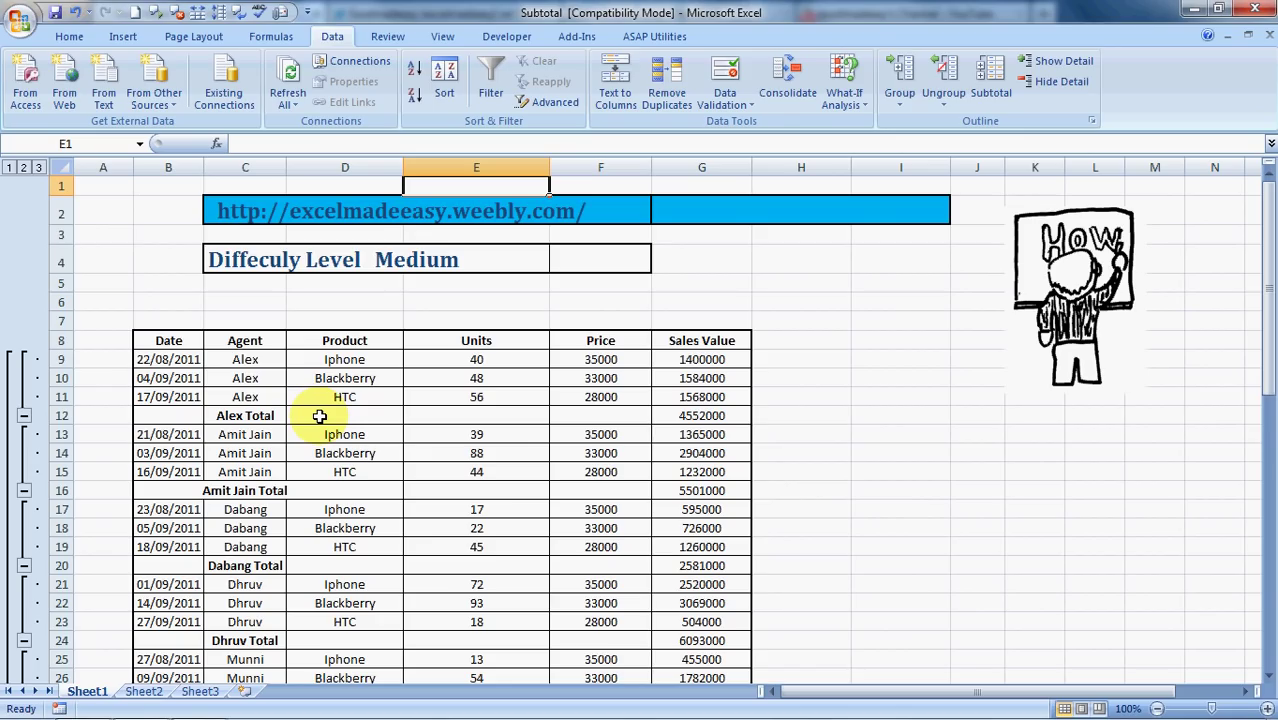
{"action": "key", "text": "Down"}
{"action": "key", "text": "Down"}
{"action": "key", "text": "Down"}
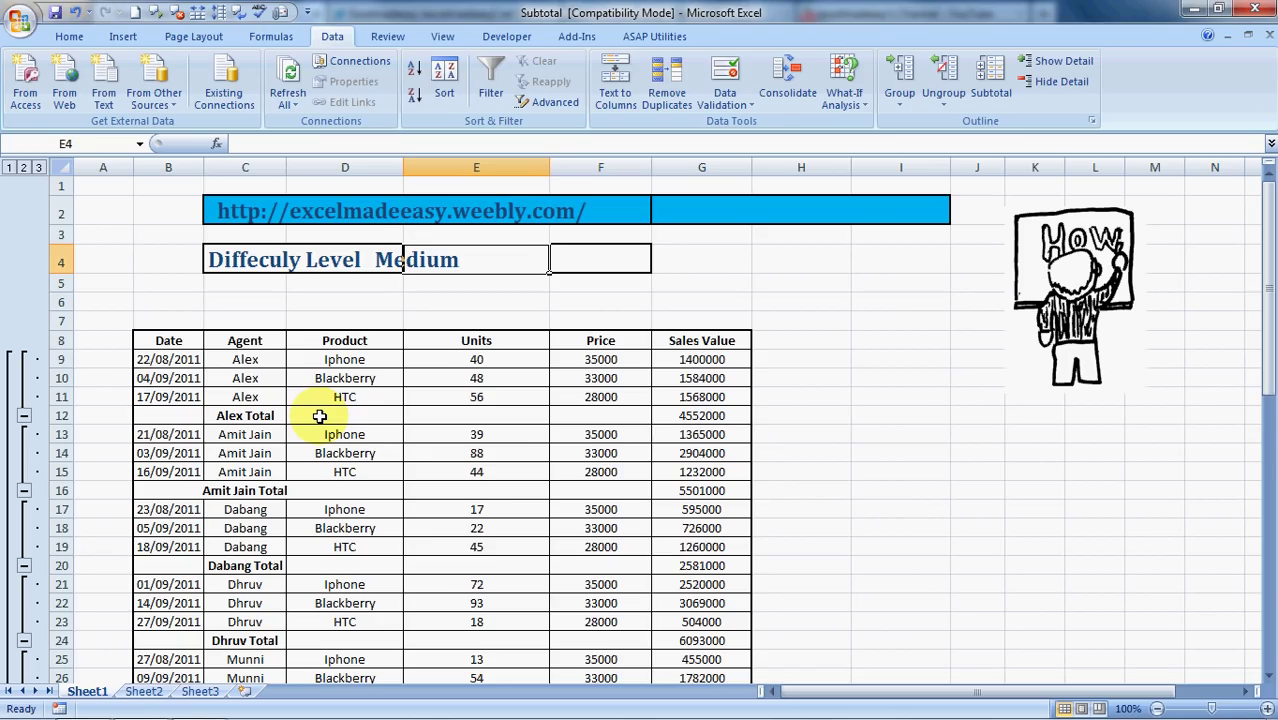
{"action": "left_click", "coordinate": [24, 167]}
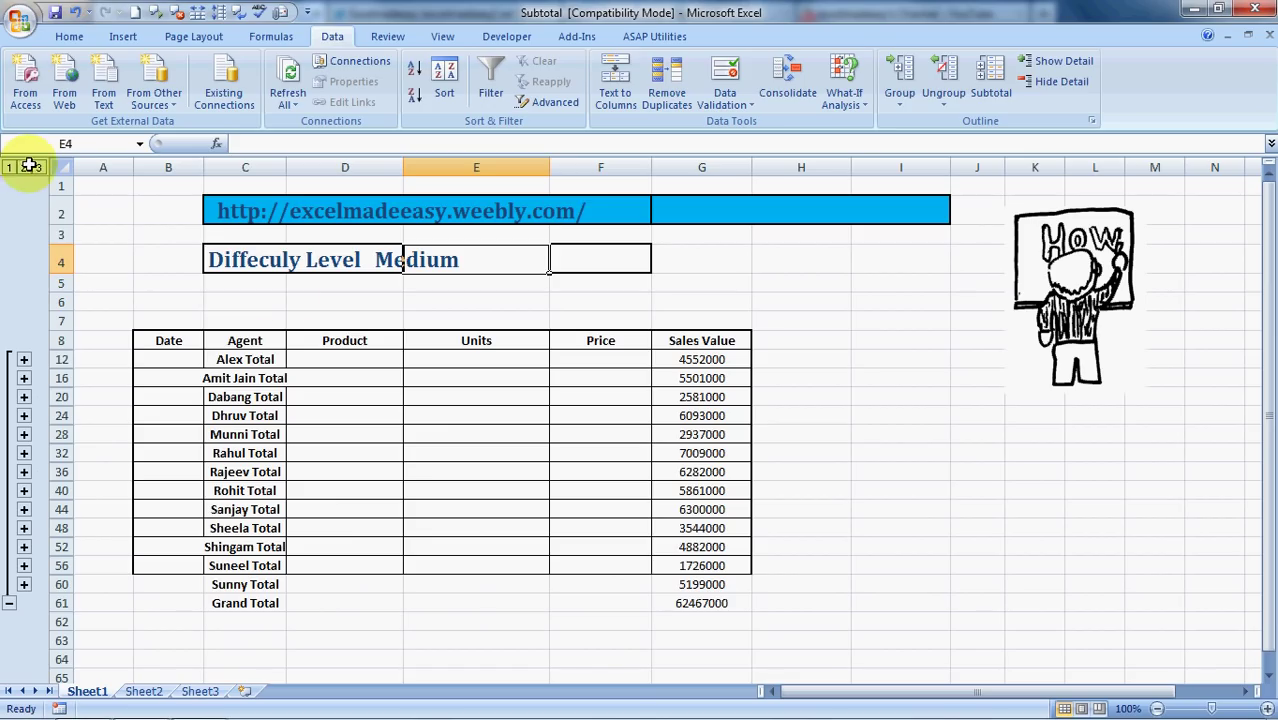
Step: Select the collapsed subtotal table from the header row through the Grand Total row and copy it
{"action": "left_click", "coordinate": [241, 344]}
{"action": "key", "text": "Left"}
{"action": "key", "text": "Right"}
{"action": "key", "text": "Left"}
{"action": "key", "text": "shift+Right"}
{"action": "key", "text": "shift+Right"}
{"action": "key", "text": "shift+Right"}
{"action": "key", "text": "shift+Right"}
{"action": "key", "text": "shift+Right"}
{"action": "key", "text": "shift+Down"}
{"action": "key", "text": "shift+Down"}
{"action": "key", "text": "shift+Down"}
{"action": "key", "text": "shift+Down"}
{"action": "key", "text": "shift+Down"}
{"action": "key", "text": "shift+Down"}
{"action": "key", "text": "shift+Down"}
{"action": "key", "text": "shift+Down"}
{"action": "key", "text": "shift+Down"}
{"action": "key", "text": "shift+Down"}
{"action": "key", "text": "shift+Down"}
{"action": "key", "text": "shift+Down"}
{"action": "key", "text": "shift+Down"}
{"action": "key", "text": "shift+Down"}
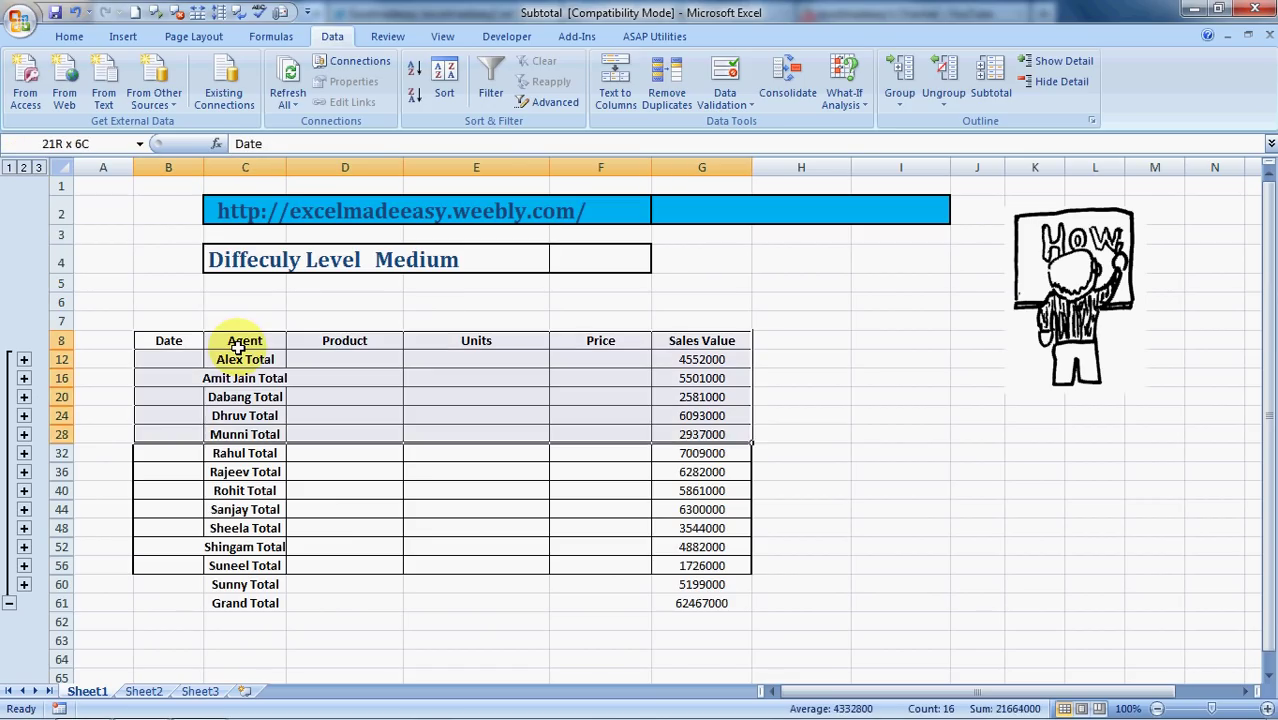
{"action": "key", "text": "ctrl+c"}
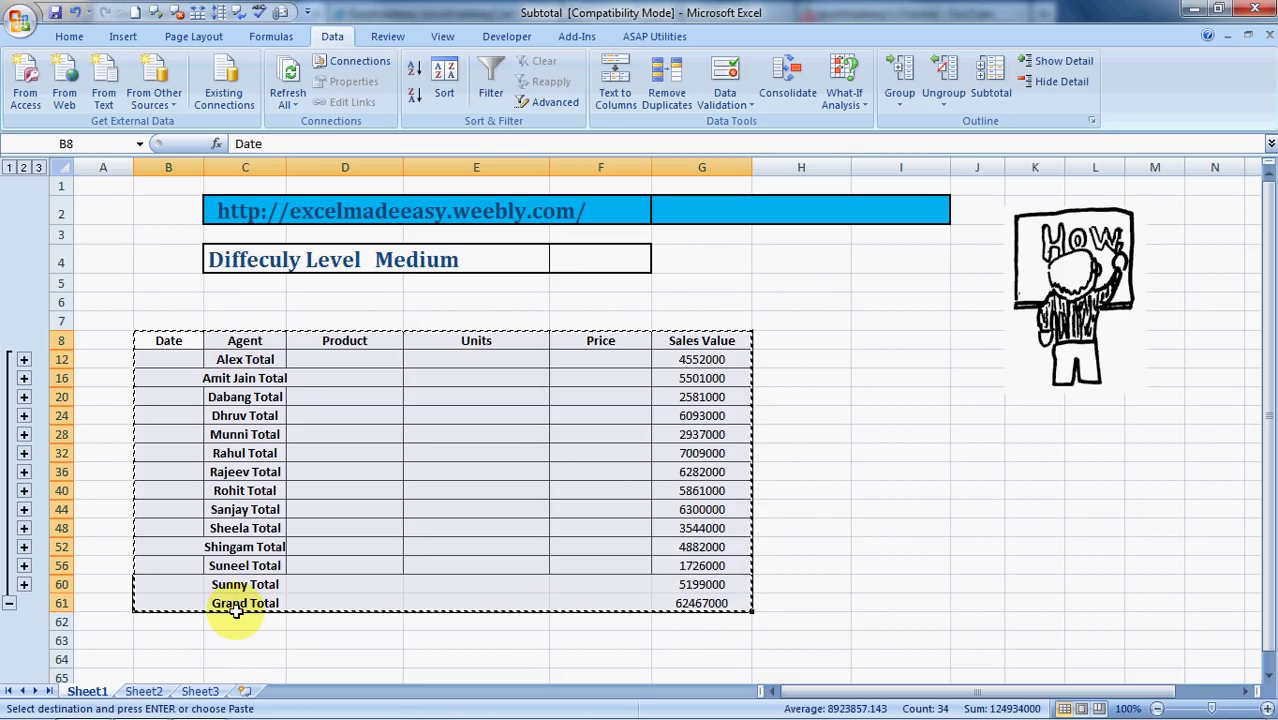
Step: Create a new workbook and paste the copied table at cell B2 of its first sheet
{"action": "key", "text": "ctrl+n"}
{"action": "key", "text": "Right"}
{"action": "key", "text": "Down"}
{"action": "key", "text": "ctrl+v"}
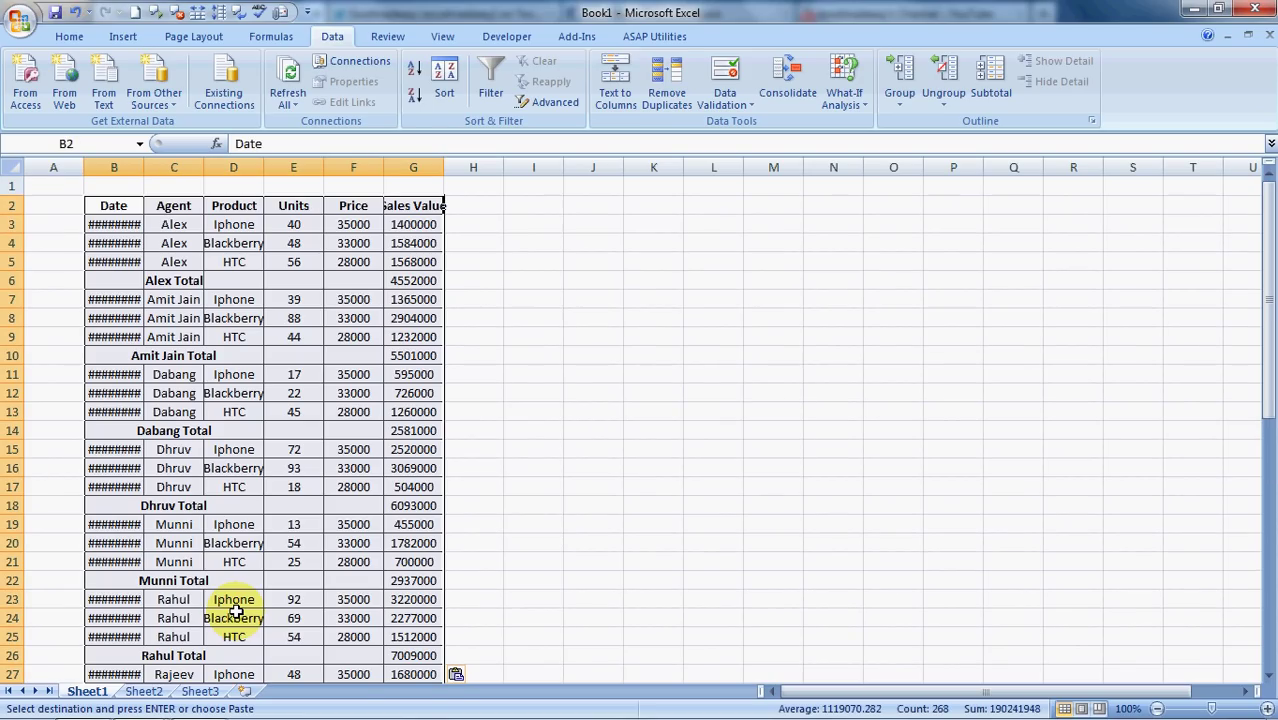
Step: Compare the pasted rows with the source table, undo the paste, and return to the Subtotal workbook with the copy selection cleared
{"action": "key", "text": "alt+Tab"}
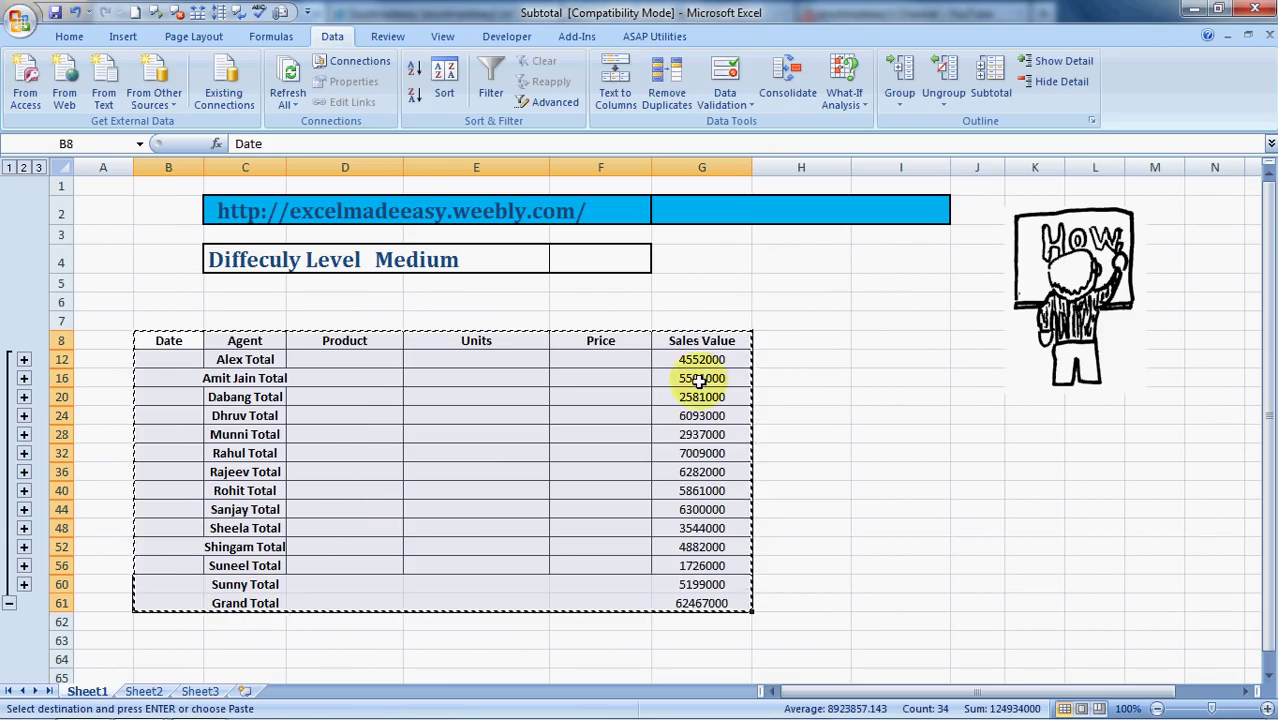
{"action": "key", "text": "alt+Tab"}
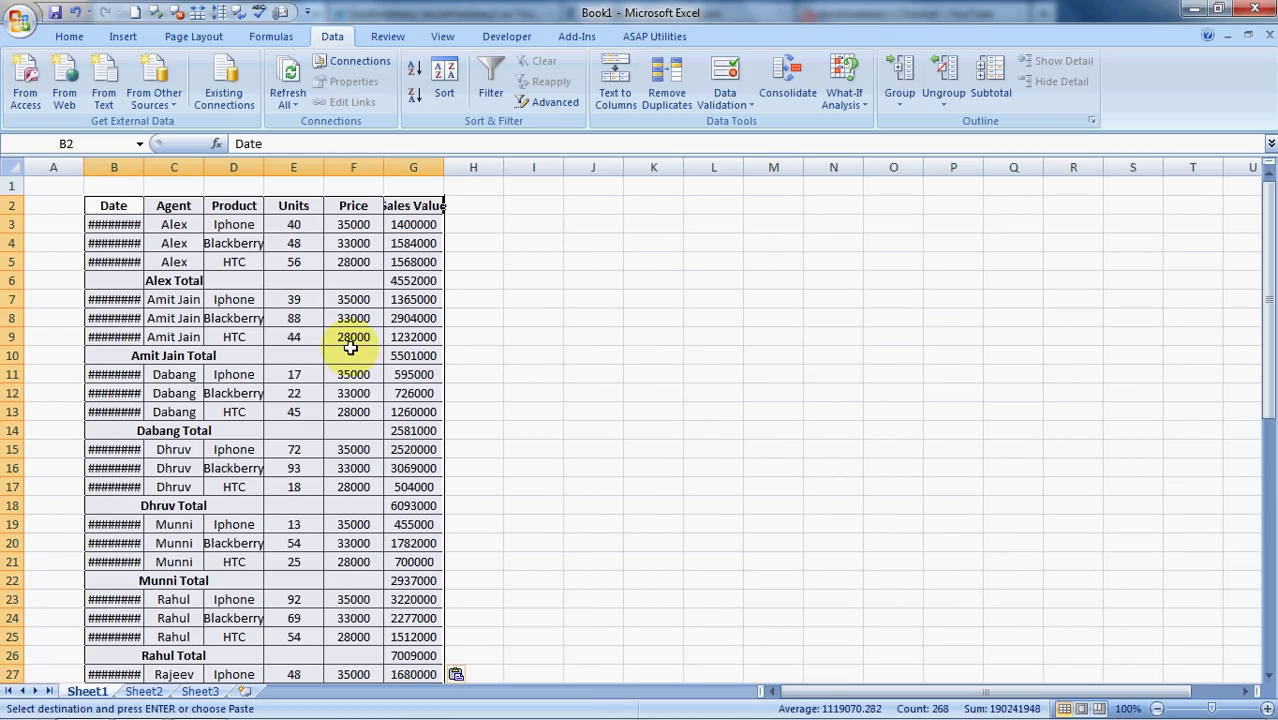
{"action": "key", "text": "ctrl+z"}
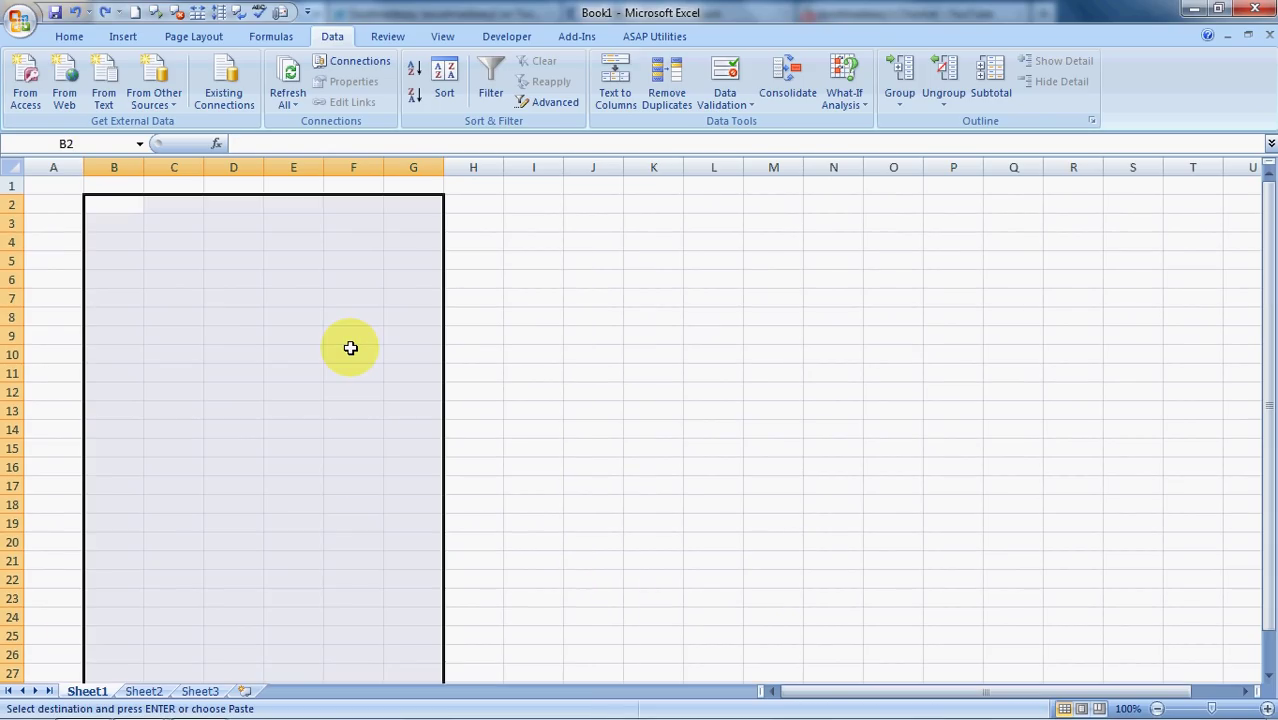
{"action": "key", "text": "alt+Tab"}
{"action": "key", "text": "Escape"}
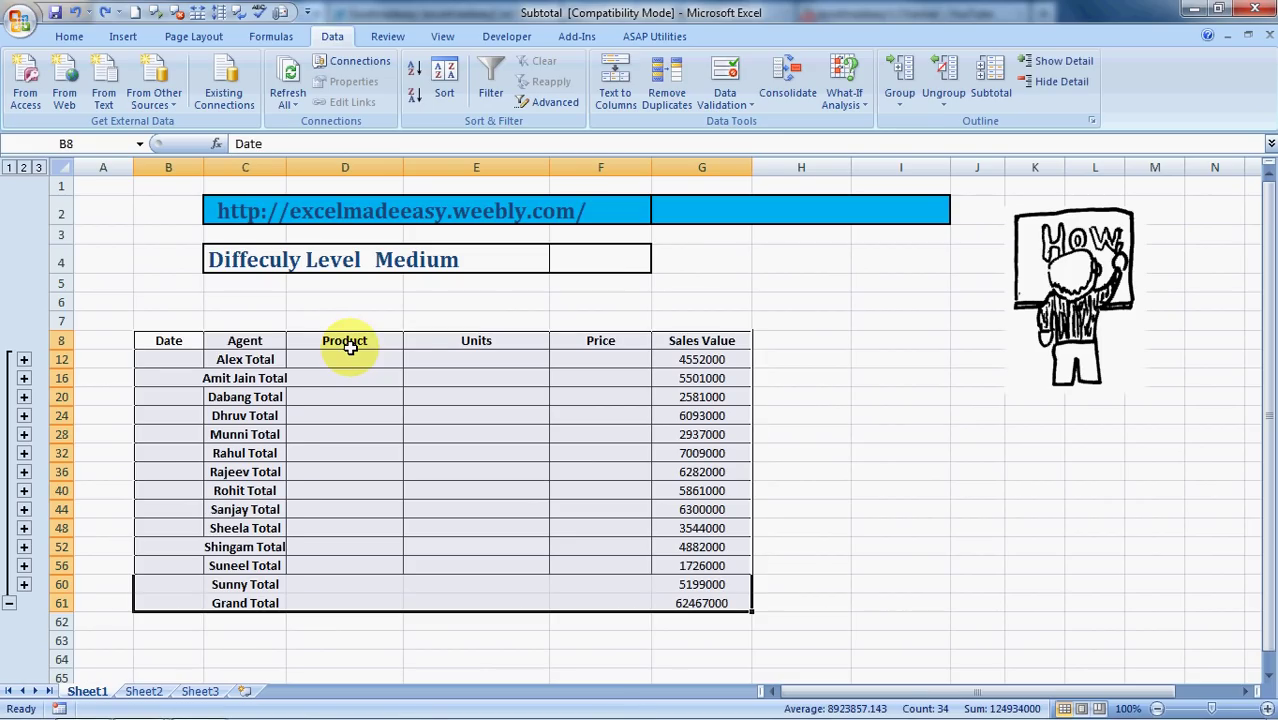
Step: Restrict the table selection to visible cells only using Go To Special
{"action": "key", "text": "F5"}
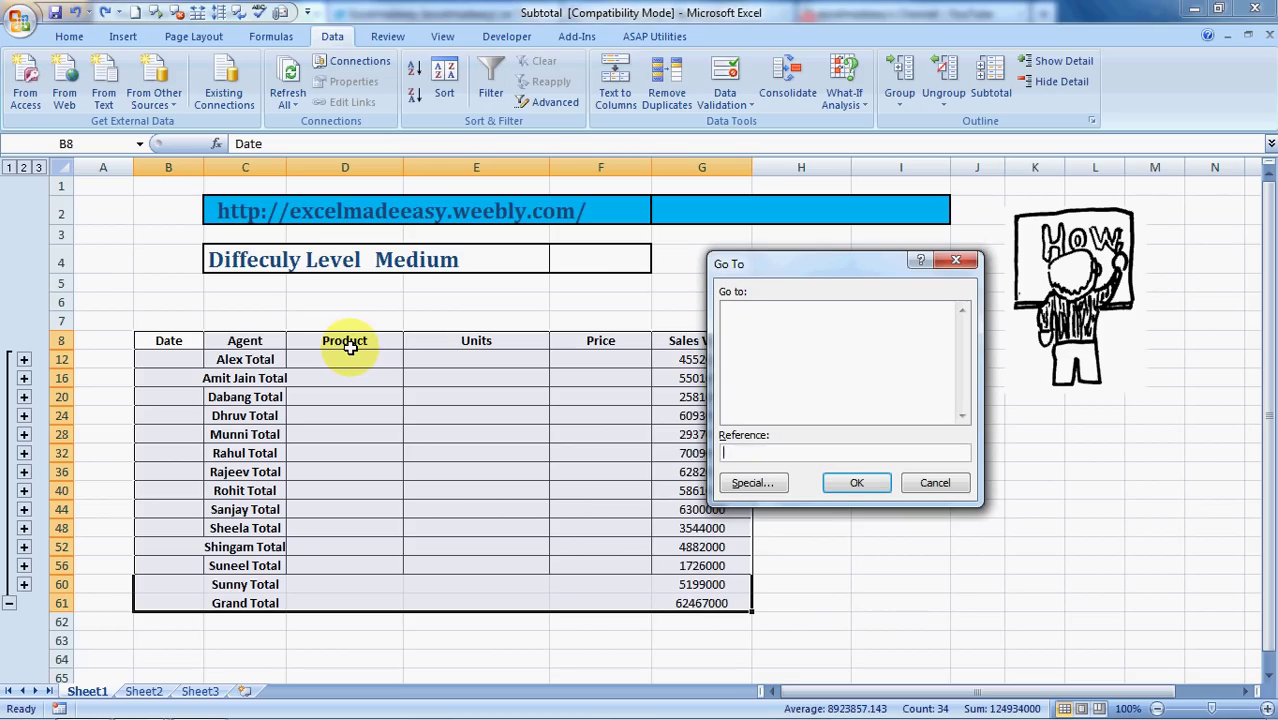
{"action": "left_click", "coordinate": [752, 483]}
{"action": "left_click", "coordinate": [860, 407]}
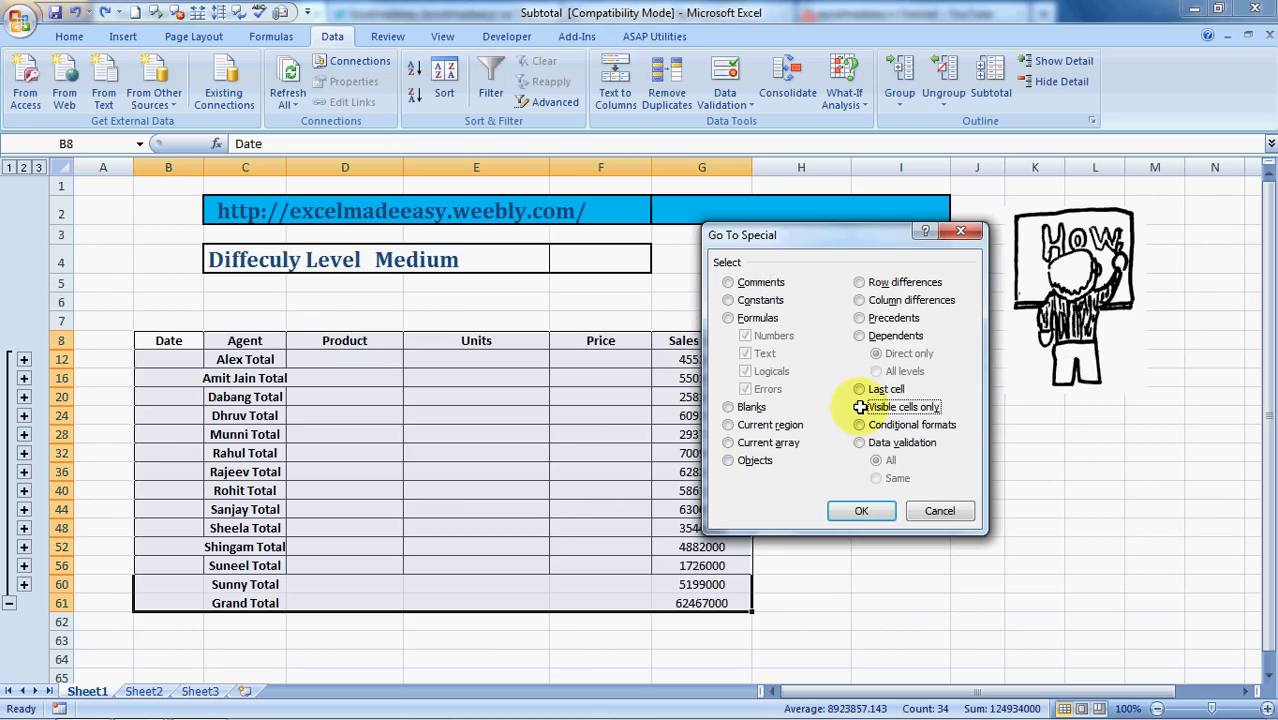
{"action": "left_click", "coordinate": [856, 511]}
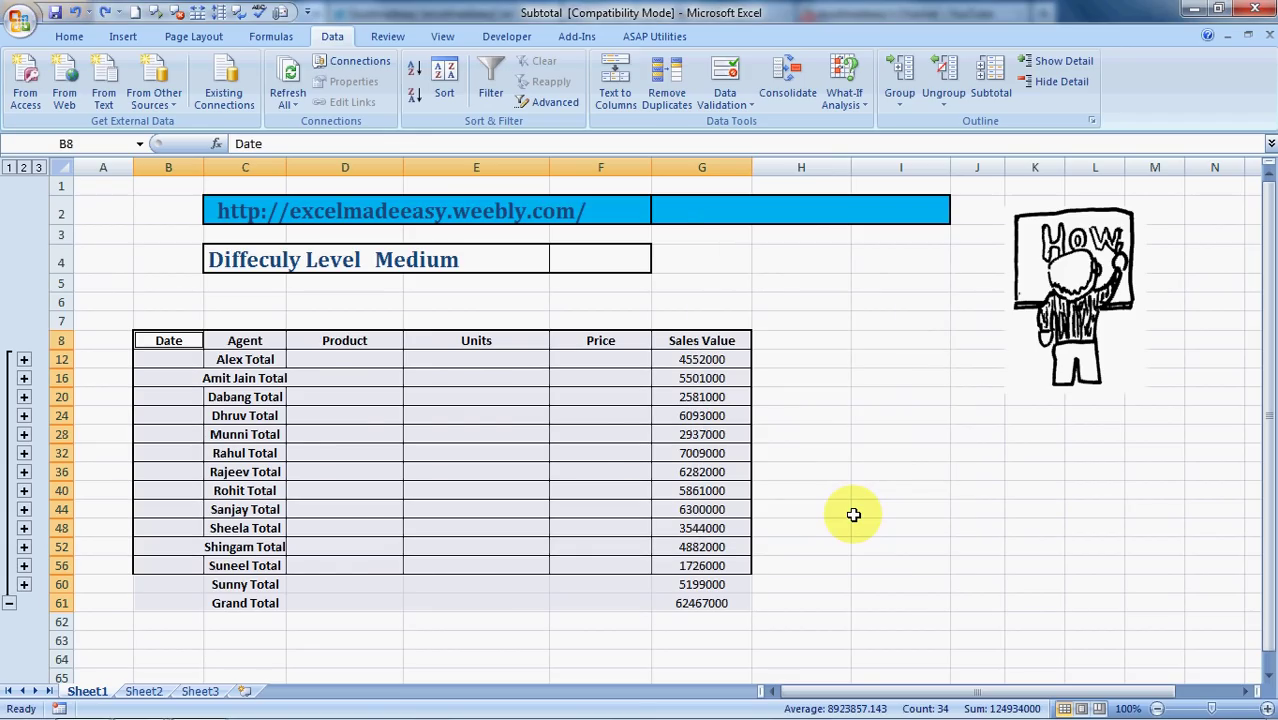
Step: Copy the visible subtotal rows and paste them at cell B2 in the Book1 workbook
{"action": "key", "text": "ctrl+c"}
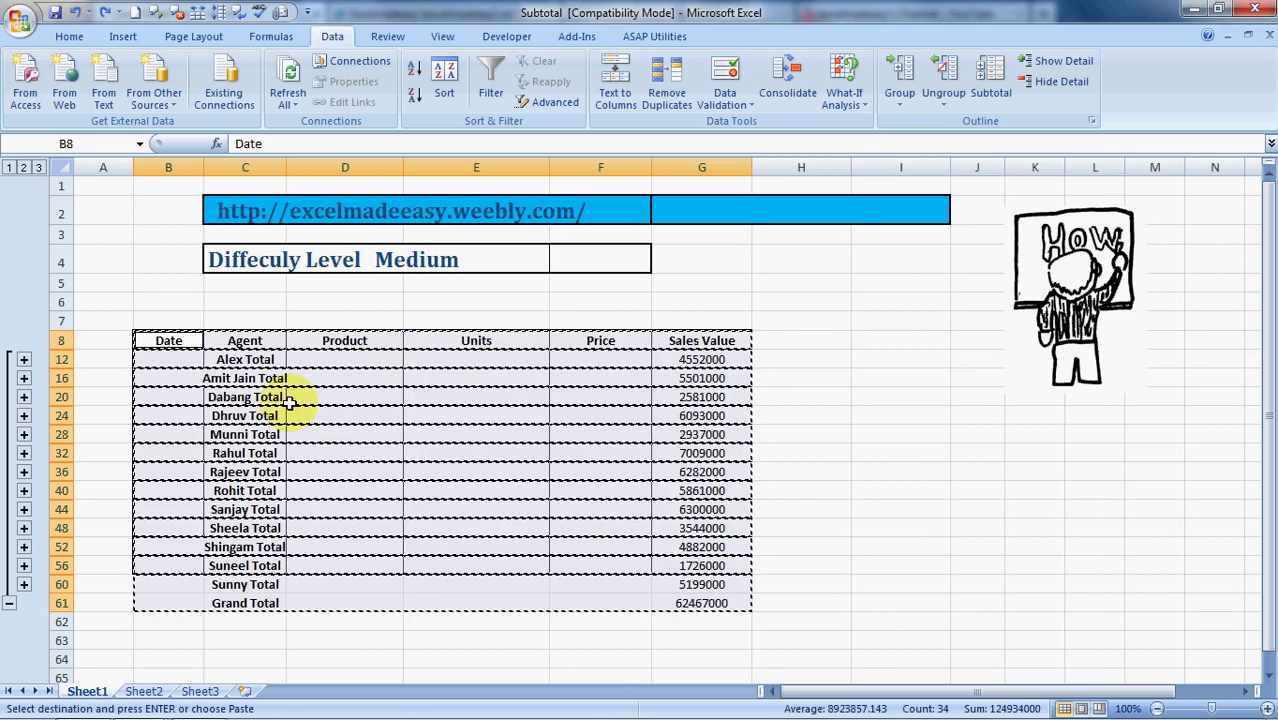
{"action": "key", "text": "ctrl+Tab"}
{"action": "key", "text": "Left"}
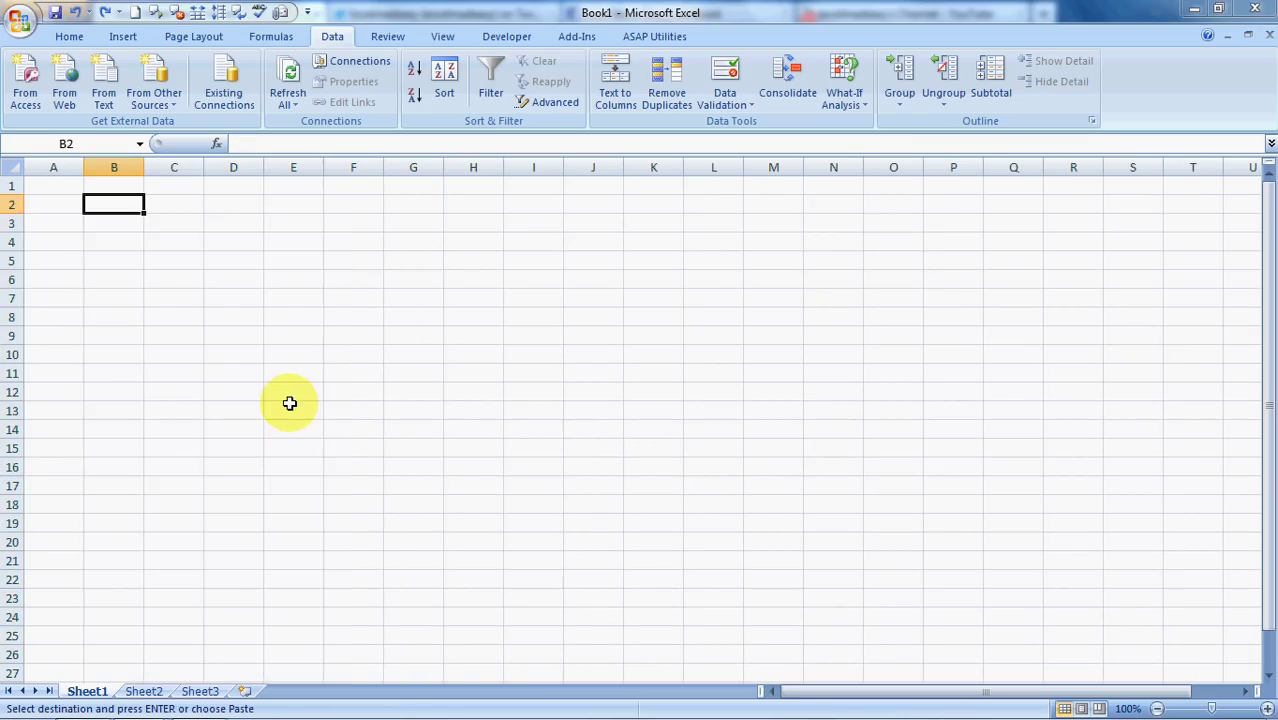
{"action": "key", "text": "ctrl+v"}
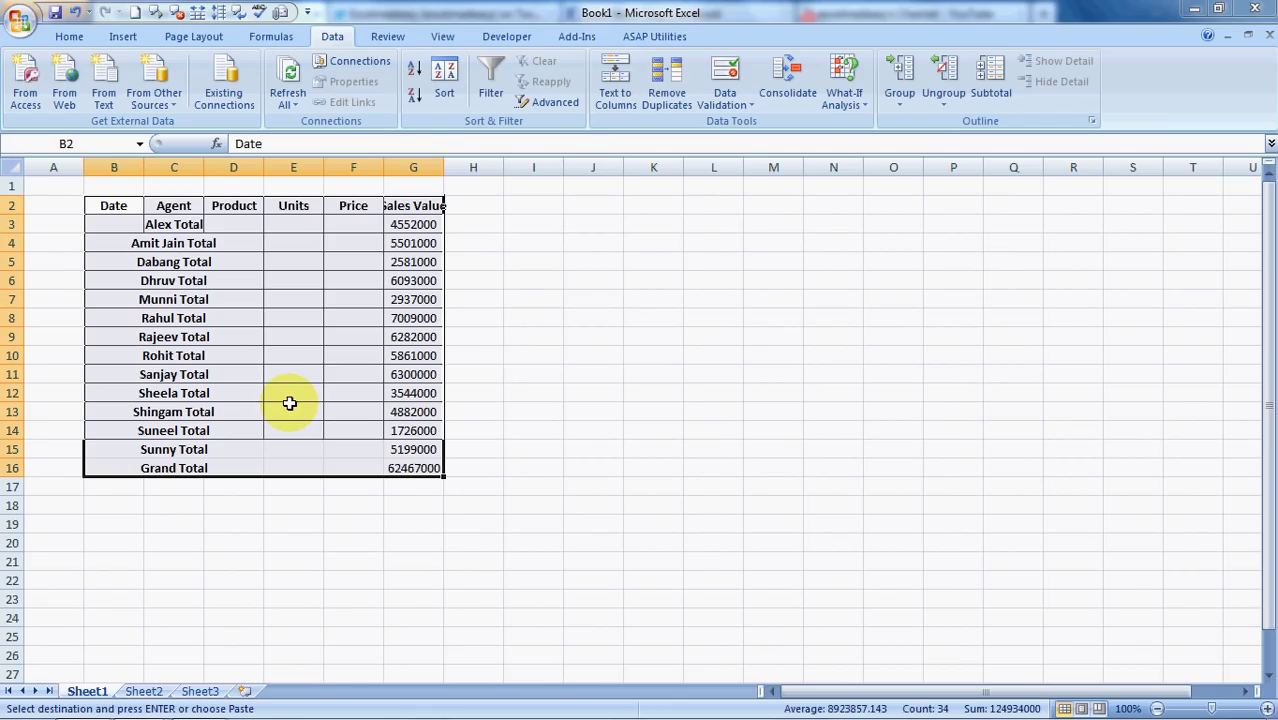
Step: Copy the visible subtotal rows from the Subtotal workbook again and paste a second copy at cell I2 of Book1
{"action": "key", "text": "ctrl+Tab"}
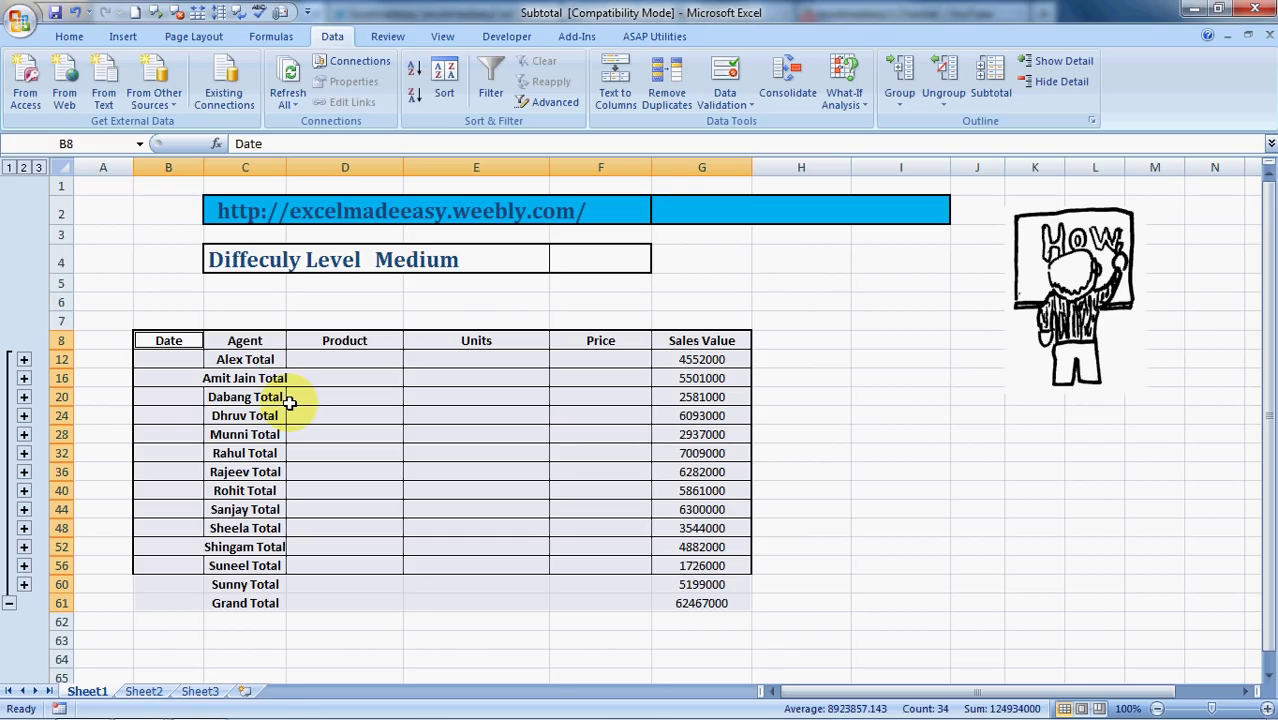
{"action": "key", "text": "ctrl+c"}
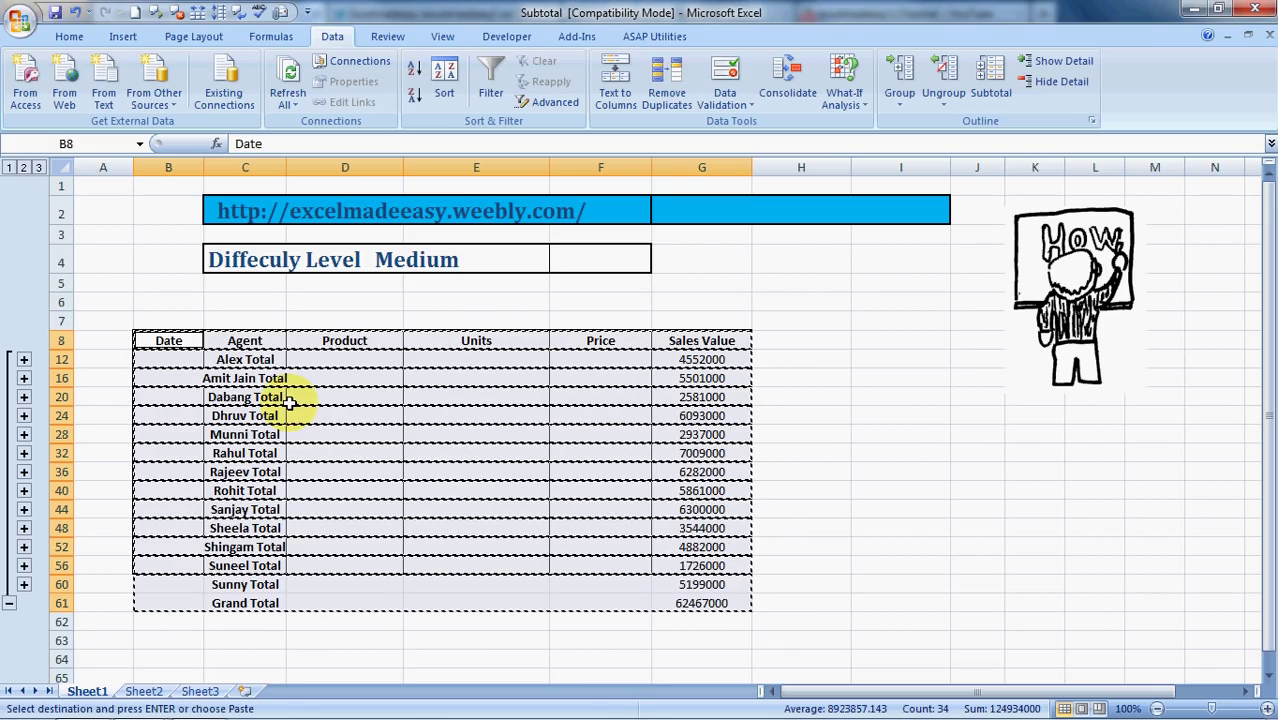
{"action": "key", "text": "ctrl+Tab"}
{"action": "key", "text": "ctrl+v"}
{"action": "key", "text": "Right"}
{"action": "key", "text": "Right"}
{"action": "key", "text": "Right"}
{"action": "key", "text": "Right"}
{"action": "key", "text": "Right"}
{"action": "key", "text": "Right"}
{"action": "key", "text": "Right"}
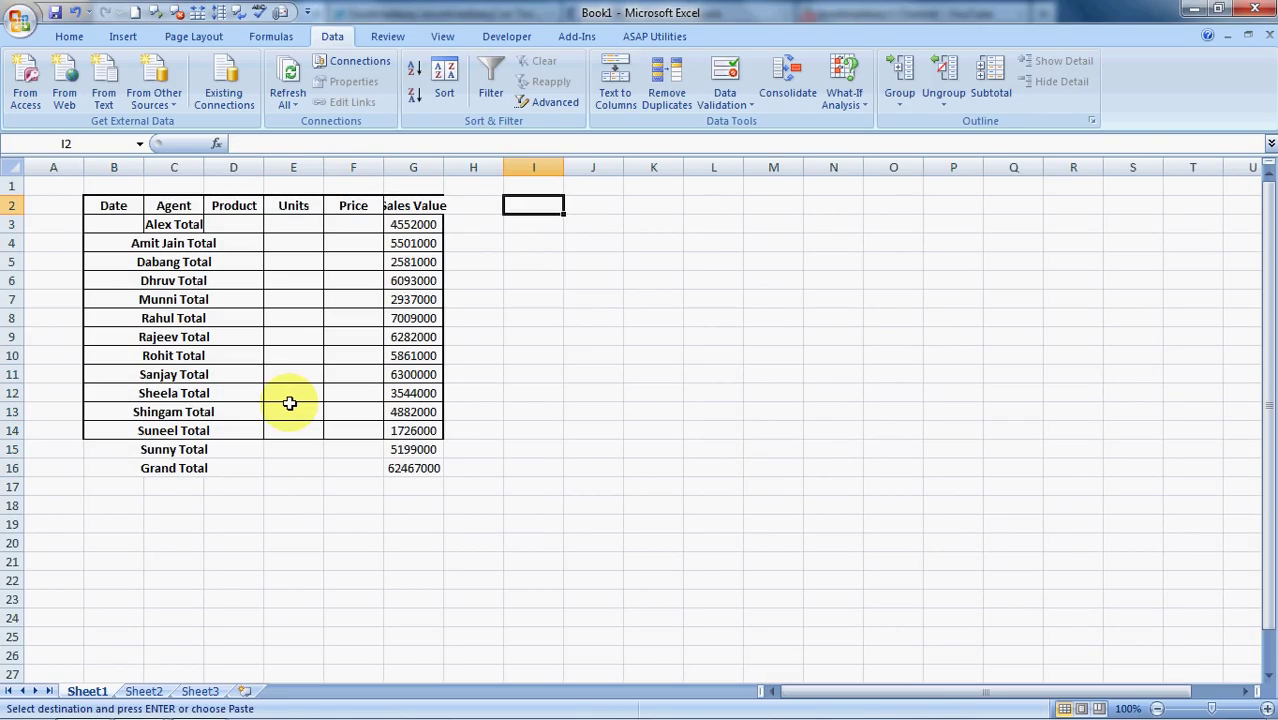
{"action": "key", "text": "ctrl+v"}
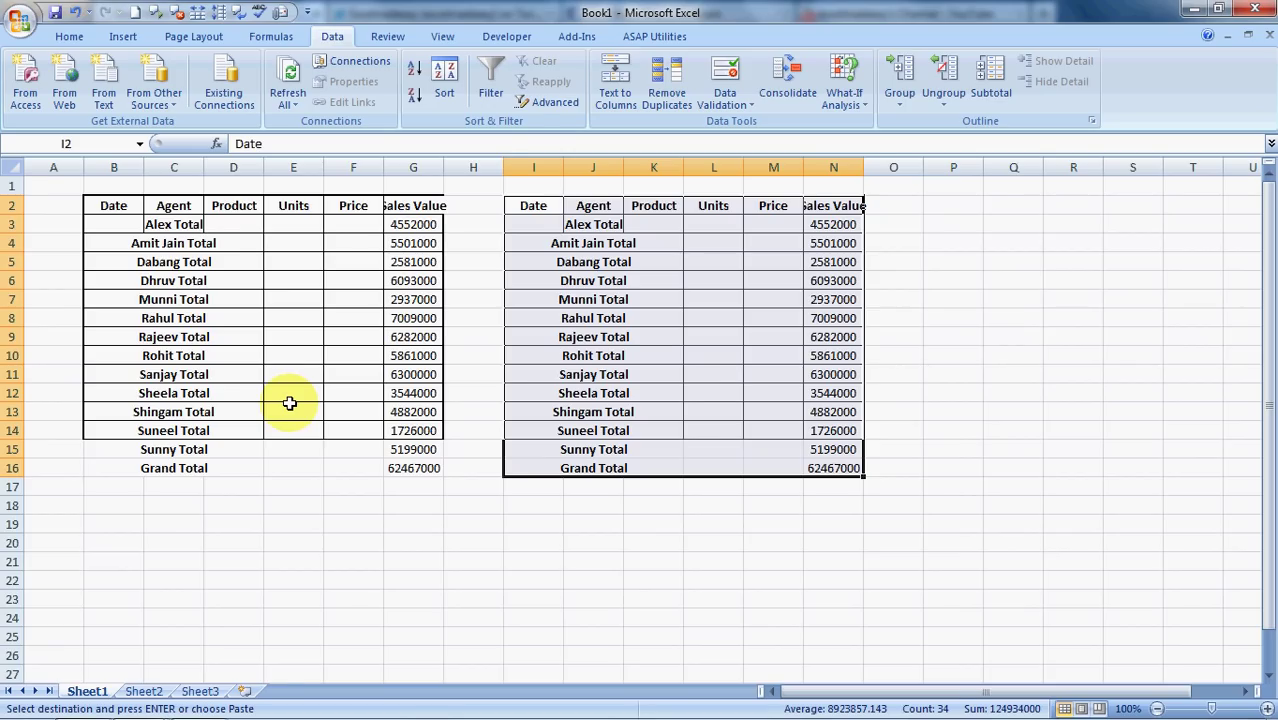
Step: Return to the Subtotal workbook, clear the copy selection, and expand the outline to show all detail rows
{"action": "key", "text": "ctrl+Tab"}
{"action": "key", "text": "Escape"}
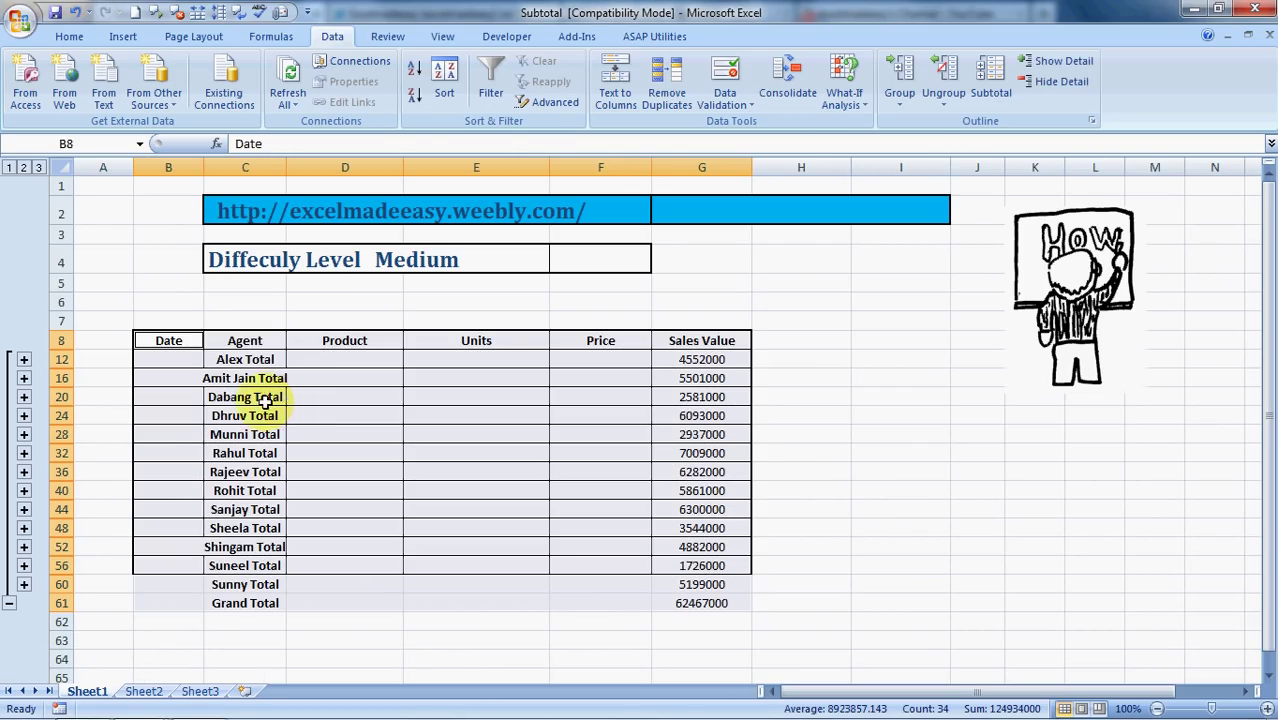
{"action": "left_click", "coordinate": [39, 167]}
{"action": "left_click", "coordinate": [281, 382]}
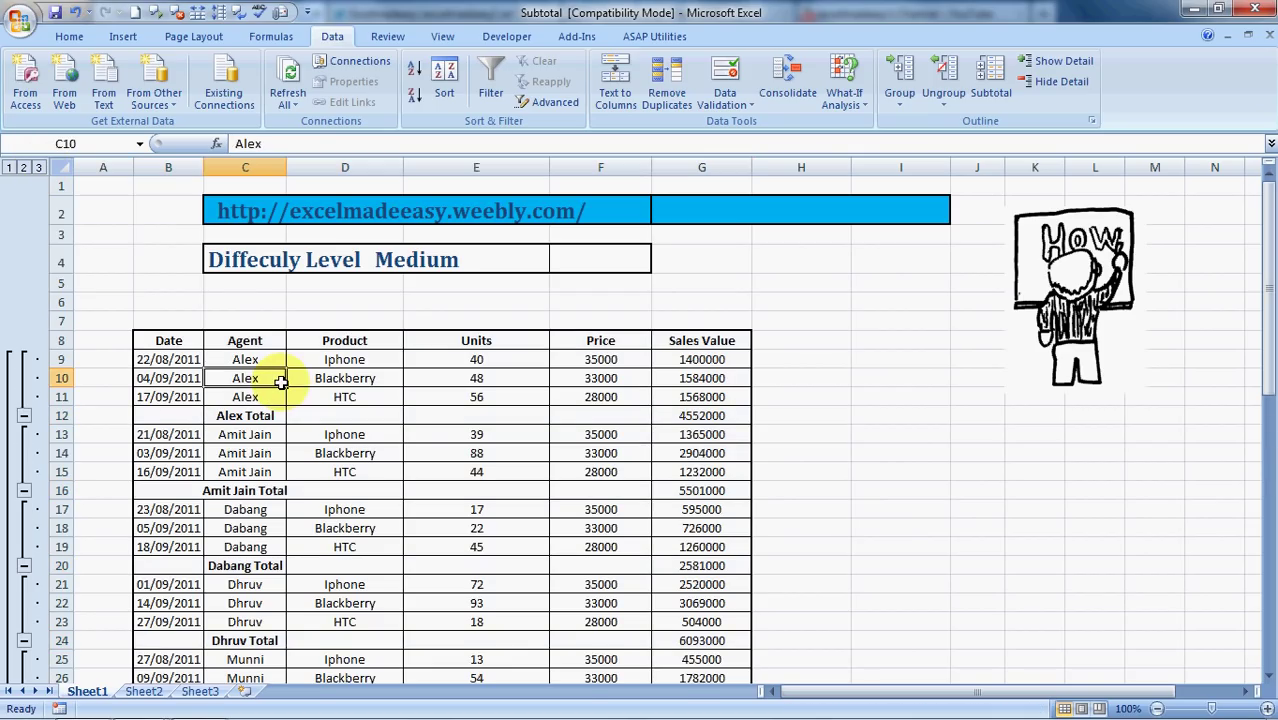
Step: Examine the first agent's total row and the formula in its Sales Value cell
{"action": "key", "text": "Right"}
{"action": "key", "text": "Down"}
{"action": "key", "text": "Down"}
{"action": "key", "text": "Down"}
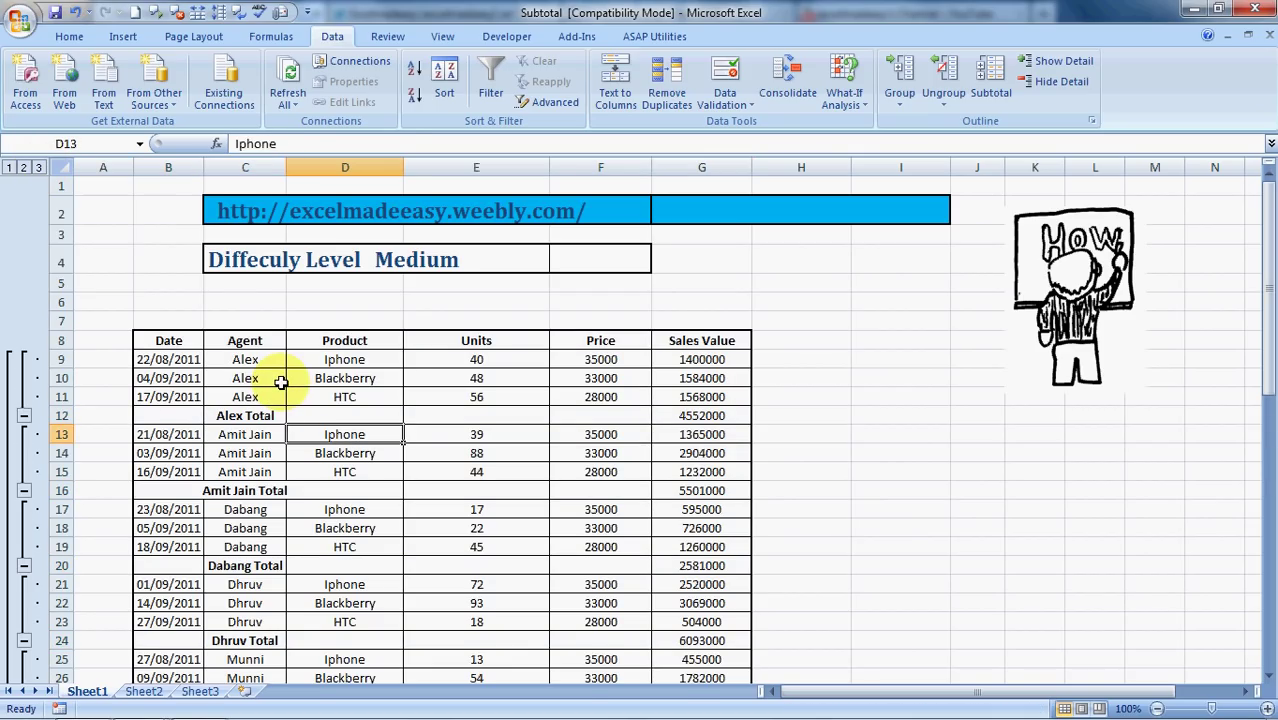
{"action": "key", "text": "Left"}
{"action": "key", "text": "Up"}
{"action": "key", "text": "Right"}
{"action": "key", "text": "Right"}
{"action": "key", "text": "Right"}
{"action": "key", "text": "Right"}
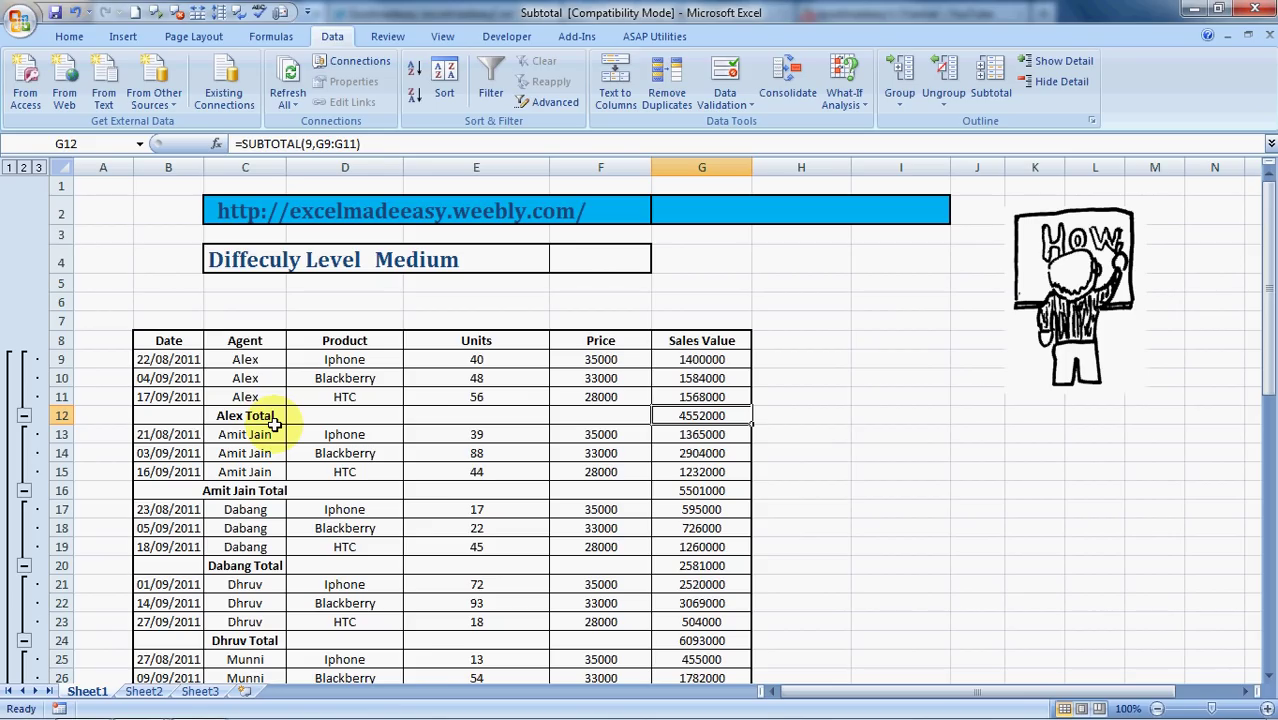
Step: Add Max subtotals for Units and Sales Value at each change in Agent, without replacing the current subtotals
{"action": "key", "text": "alt+a"}
{"action": "key", "text": "b"}
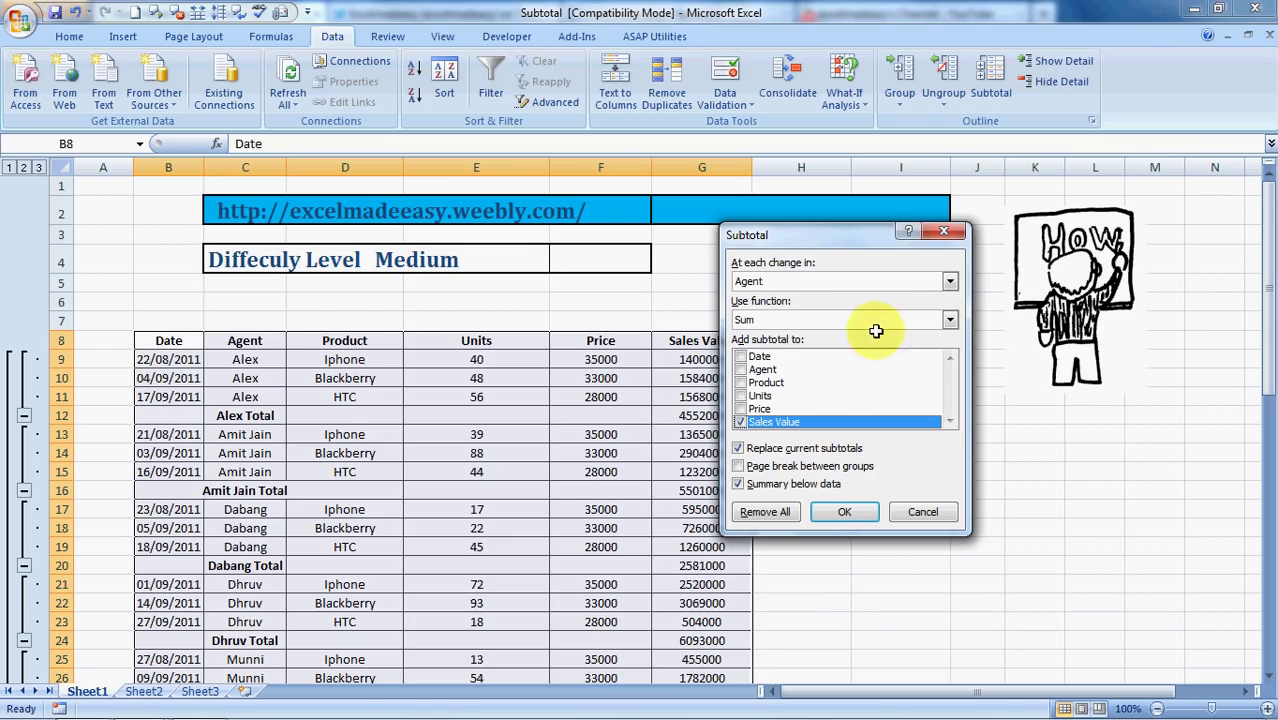
{"action": "left_click", "coordinate": [949, 319]}
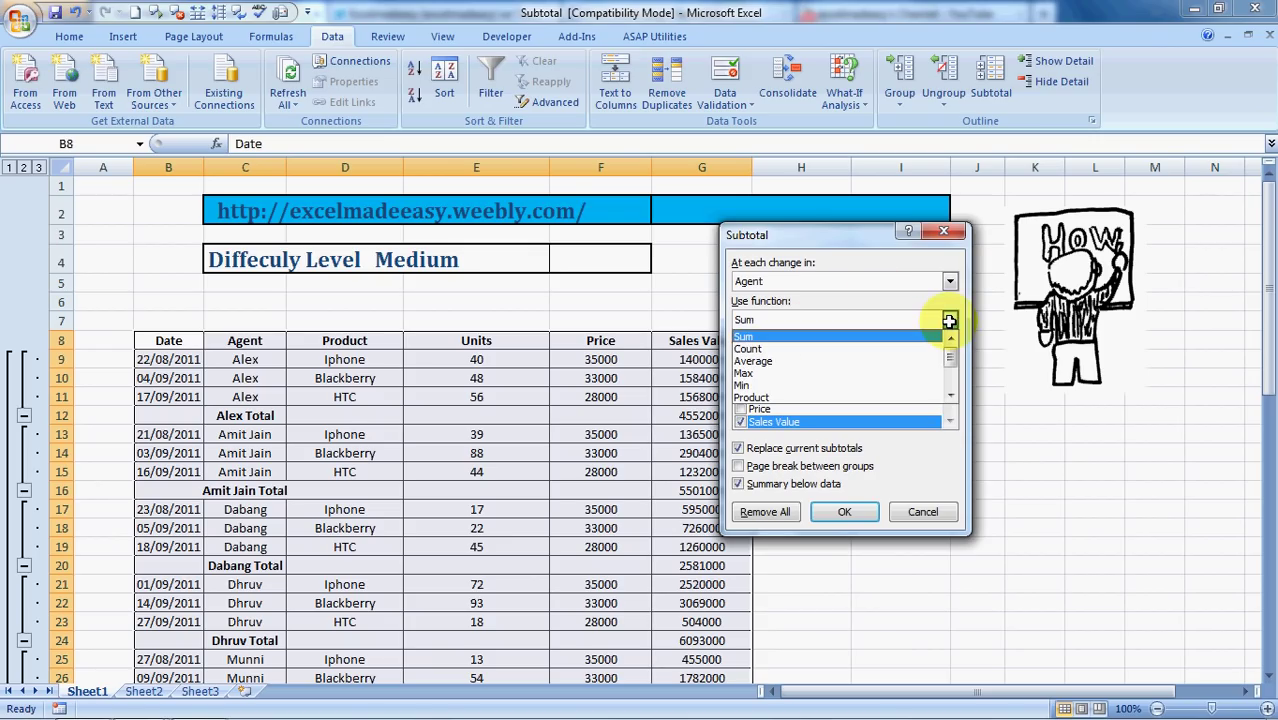
{"action": "left_click", "coordinate": [787, 373]}
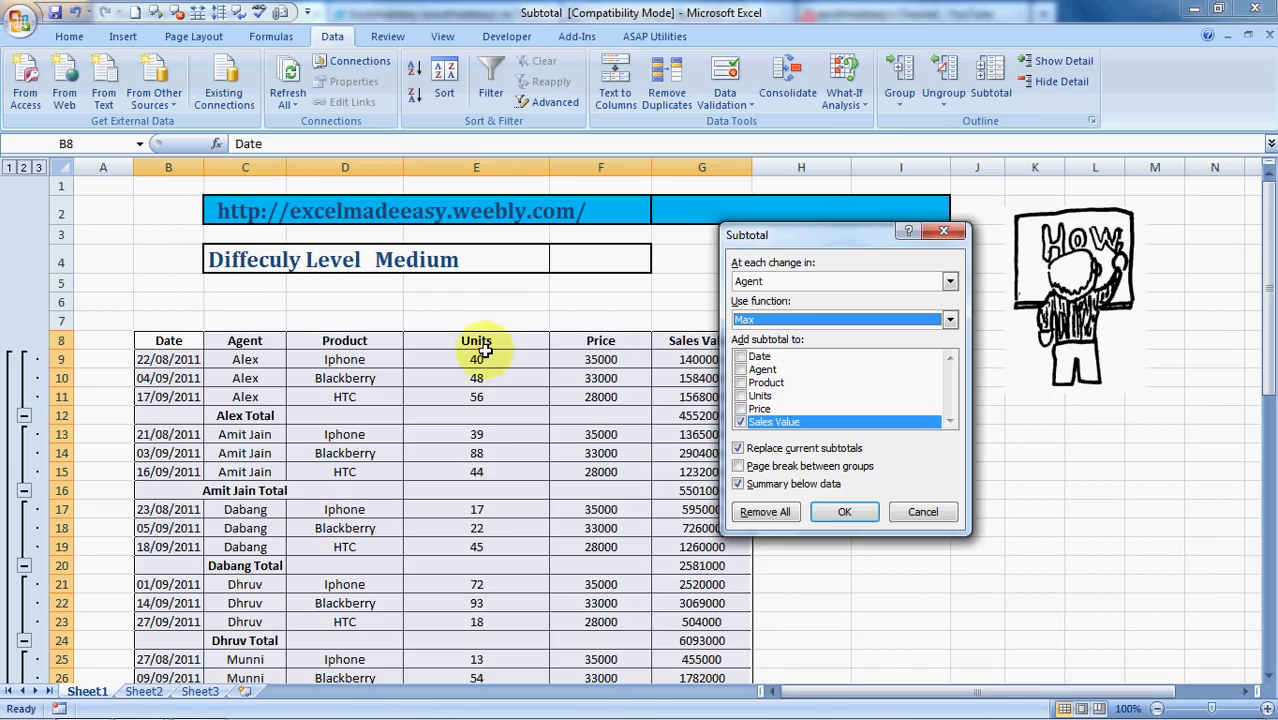
{"action": "left_click", "coordinate": [744, 396]}
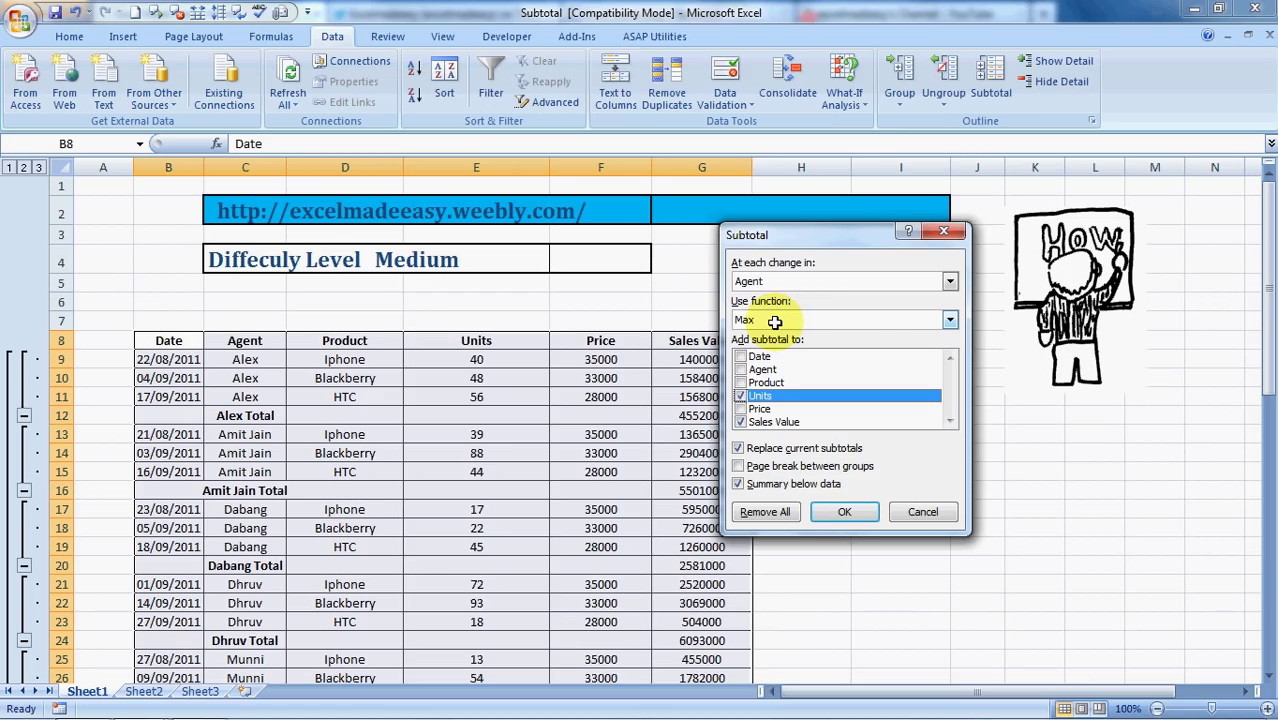
{"action": "left_click", "coordinate": [741, 449]}
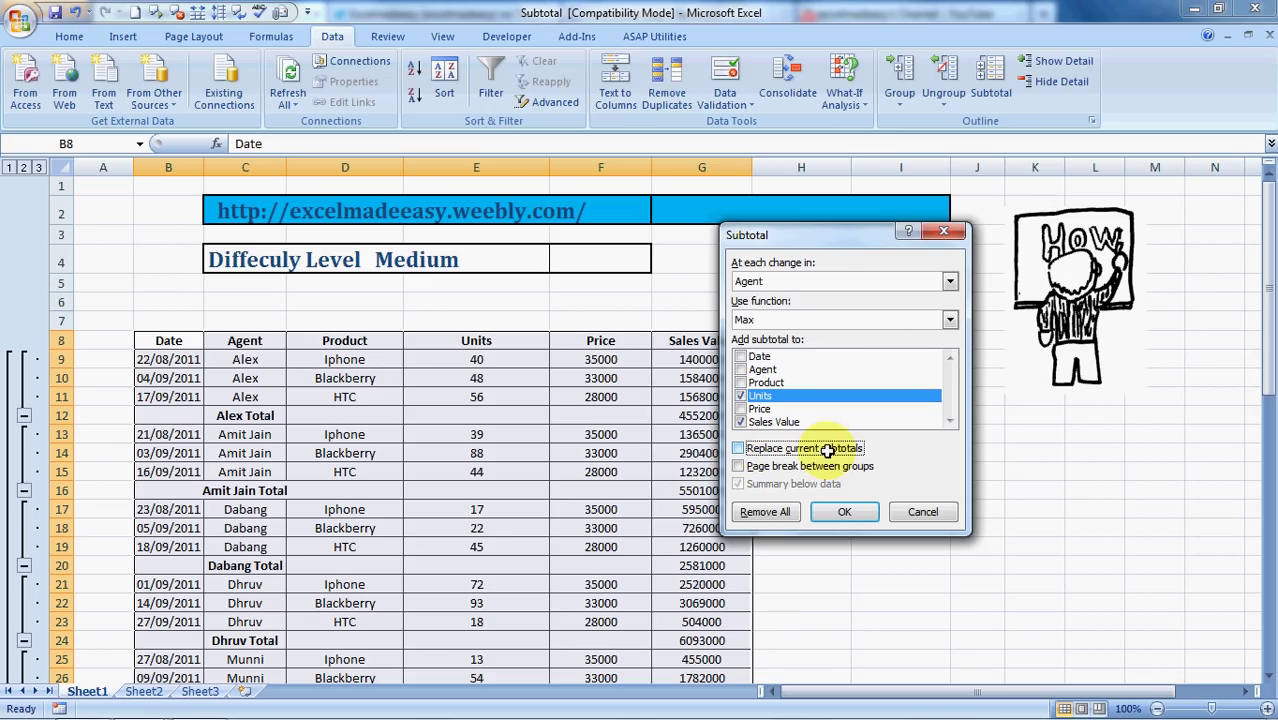
{"action": "left_click", "coordinate": [846, 512]}
{"action": "left_click", "coordinate": [850, 516]}
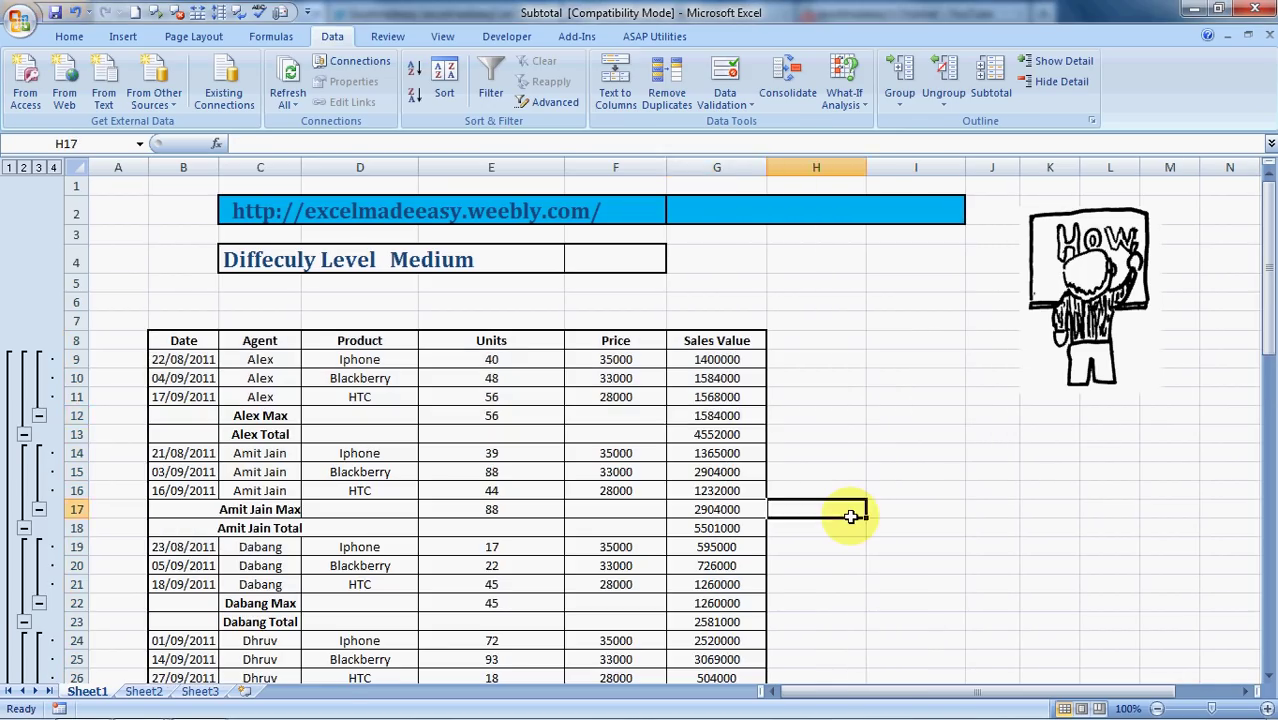
Step: Examine the label and formulas in the first agent's Max row and the Sales Value formula in the total row
{"action": "left_click", "coordinate": [730, 415]}
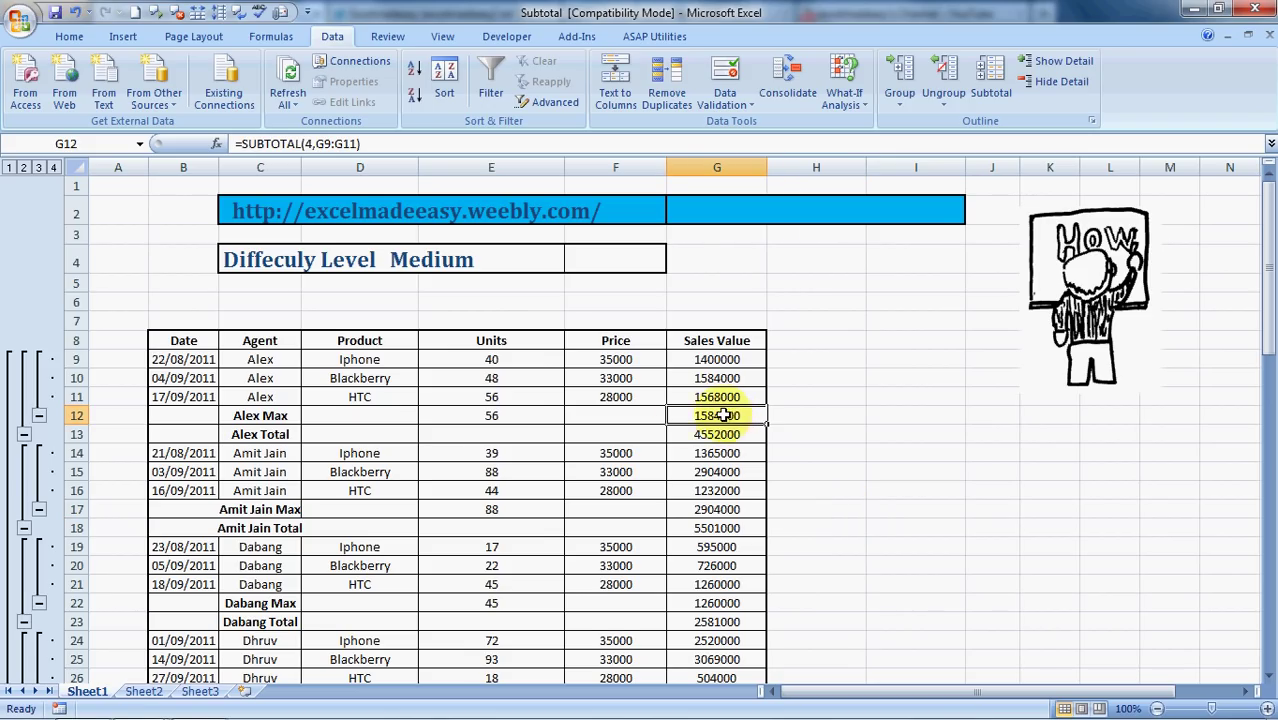
{"action": "left_click", "coordinate": [260, 418]}
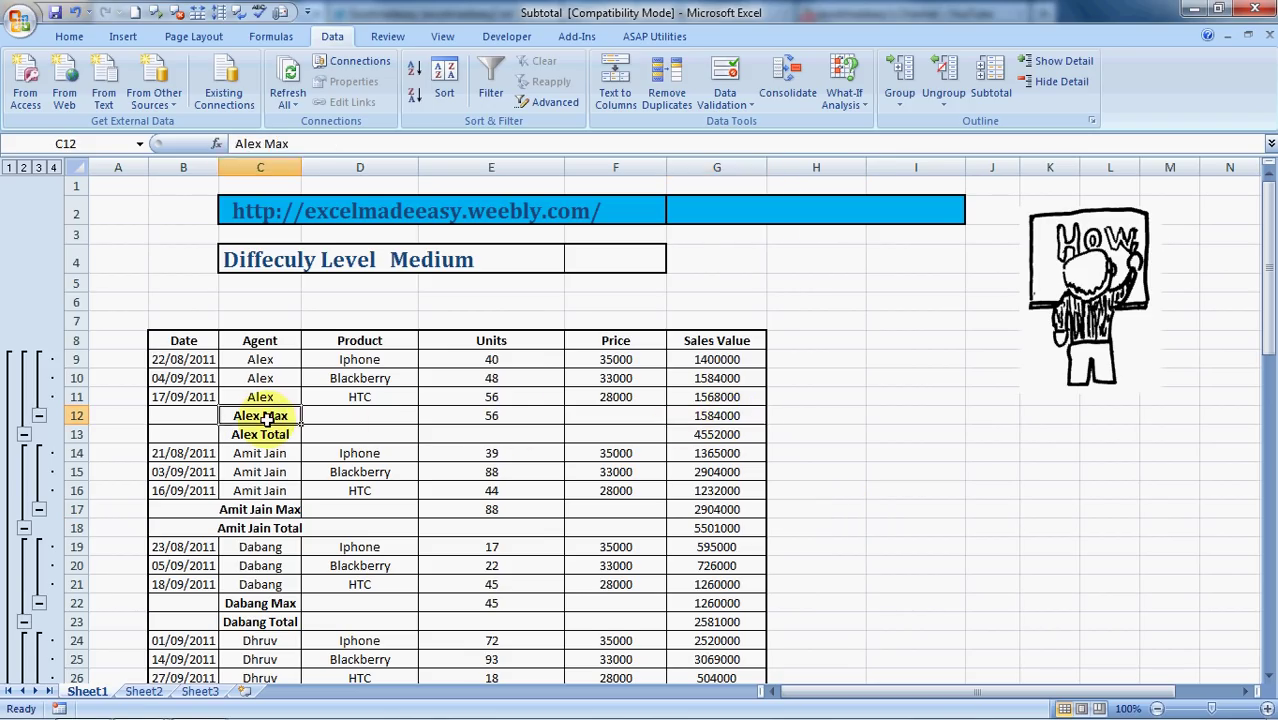
{"action": "left_click", "coordinate": [495, 420]}
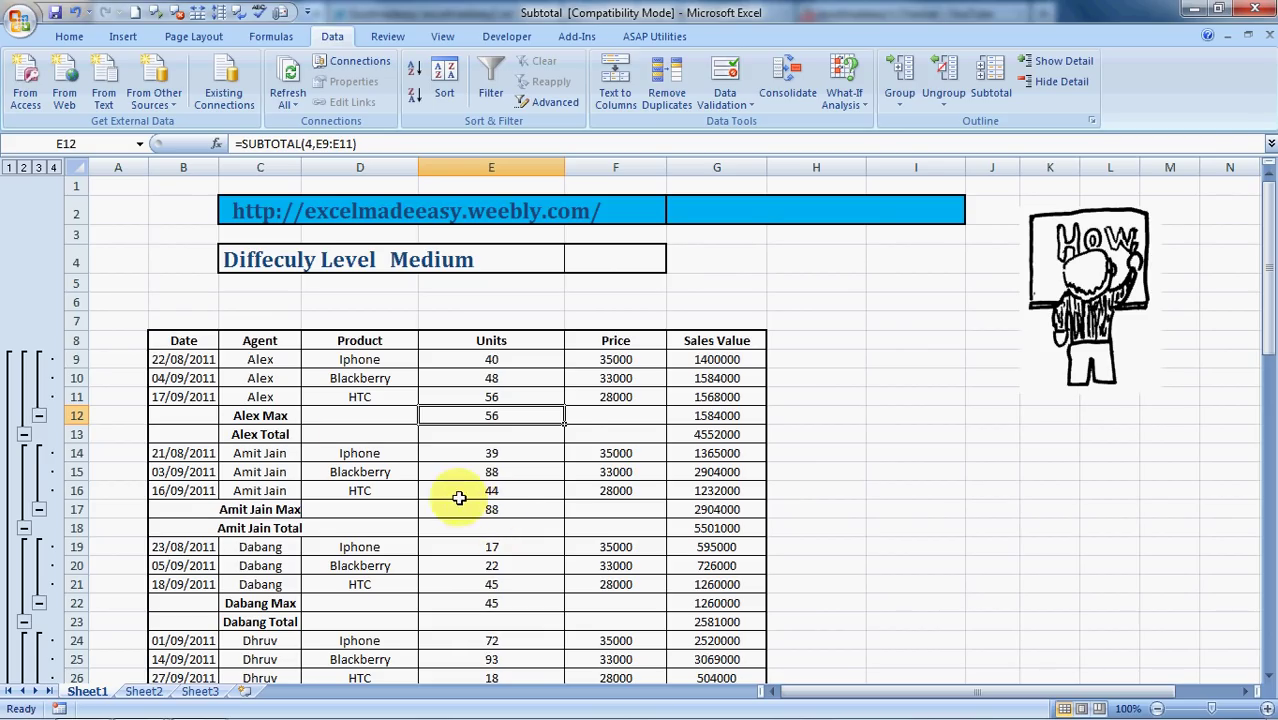
{"action": "left_click", "coordinate": [702, 436]}
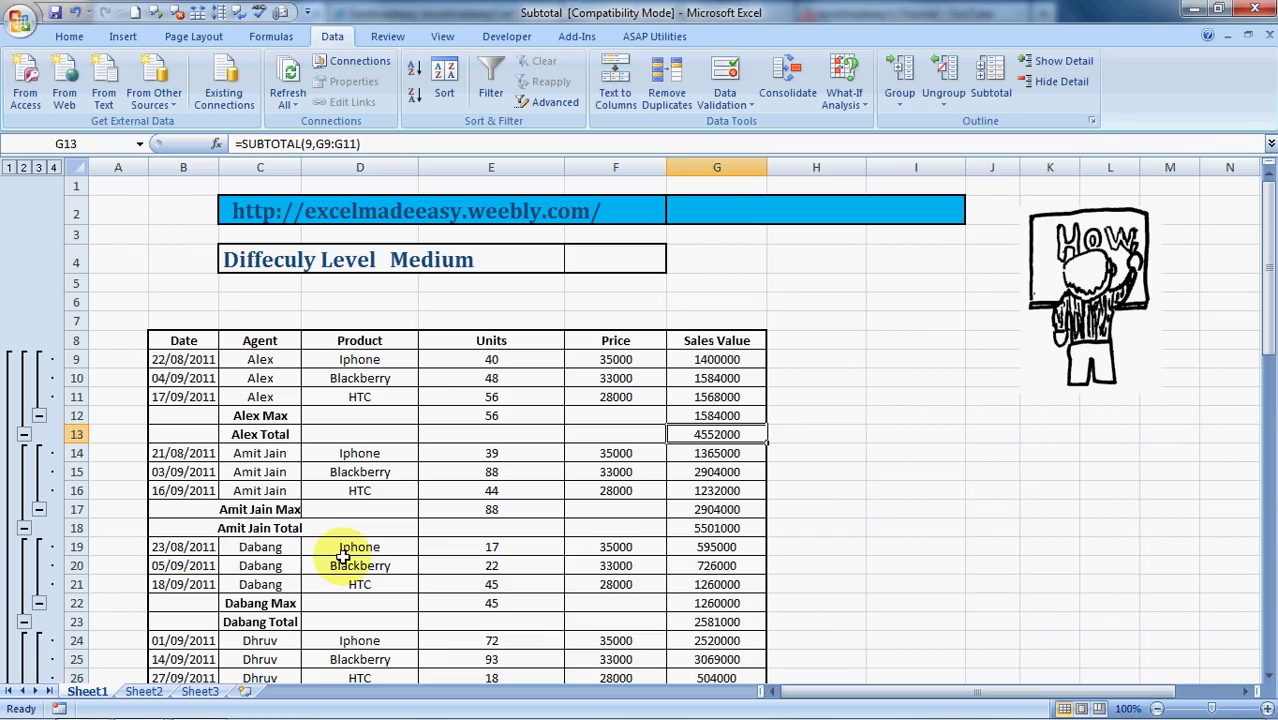
Step: Look through the functions available for subtotals and remove all subtotals from the sales table
{"action": "key", "text": "alt+d"}
{"action": "key", "text": "b"}
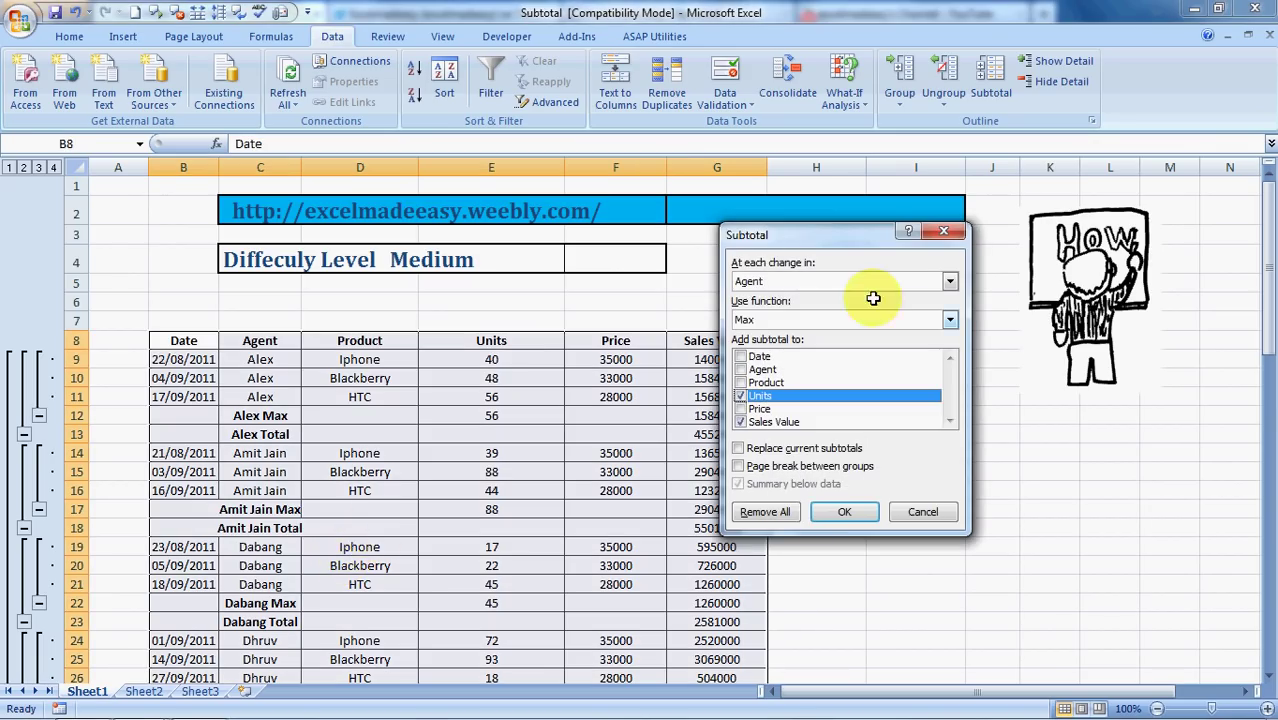
{"action": "left_click", "coordinate": [946, 319]}
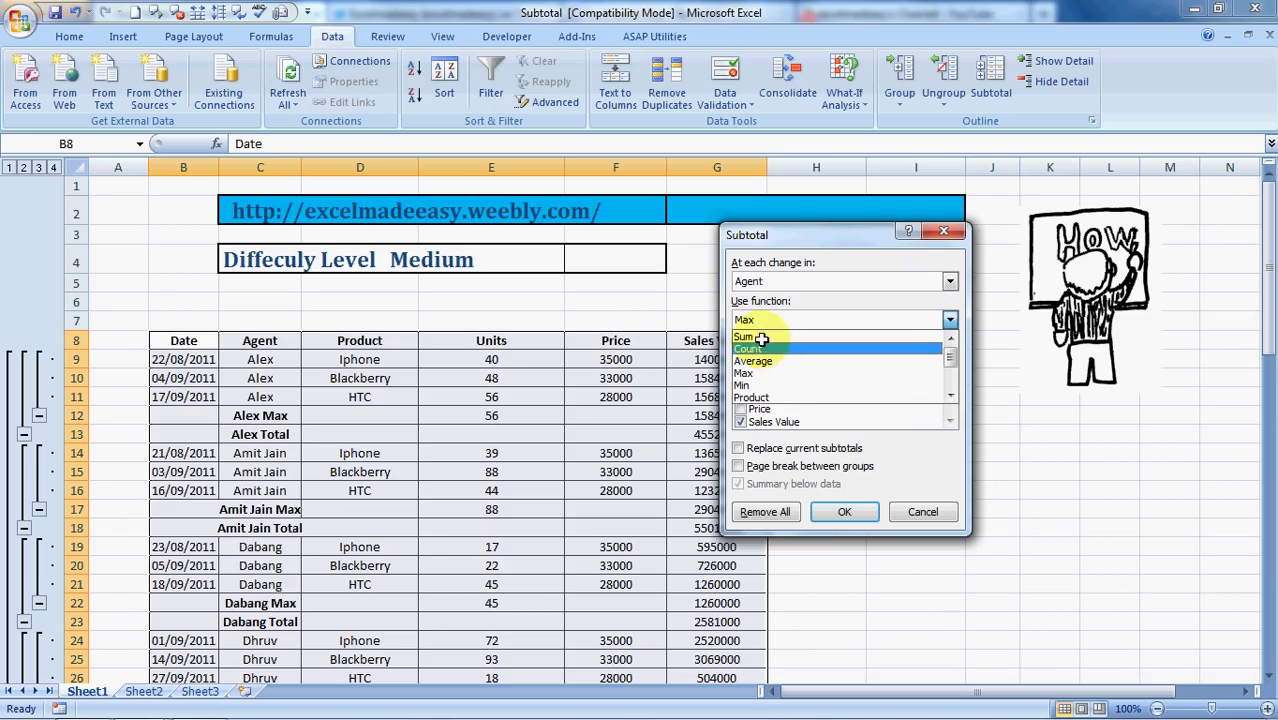
{"action": "scroll", "coordinate": [948, 397], "scroll_direction": "down", "scroll_amount": 3}
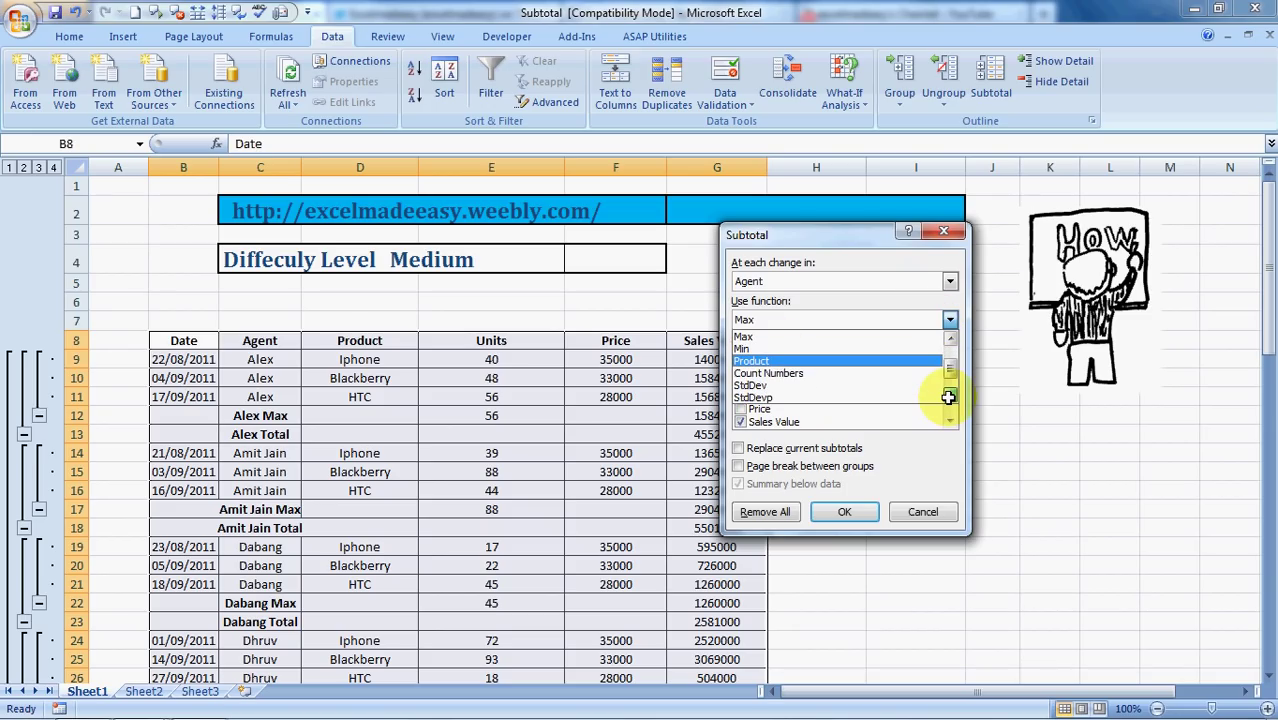
{"action": "scroll", "coordinate": [948, 397], "scroll_direction": "down", "scroll_amount": 1}
{"action": "scroll", "coordinate": [948, 397], "scroll_direction": "down", "scroll_amount": 1}
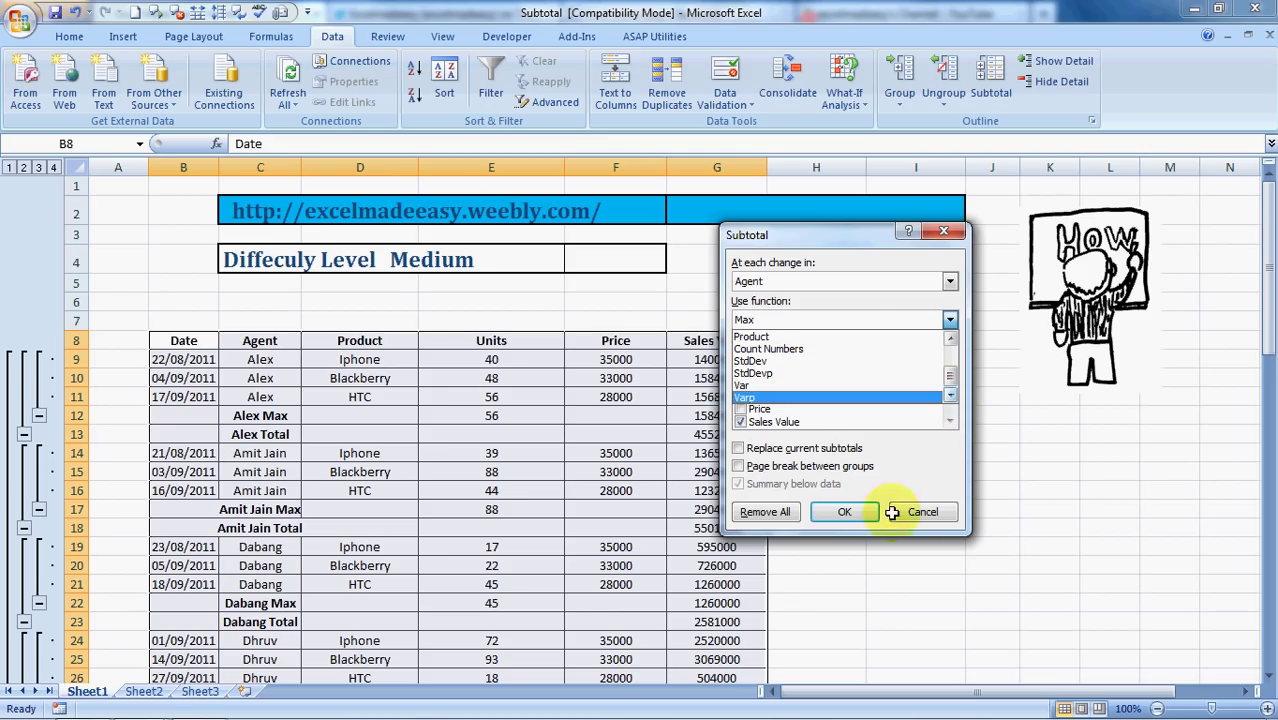
{"action": "left_click", "coordinate": [765, 512]}
{"action": "left_click", "coordinate": [765, 512]}
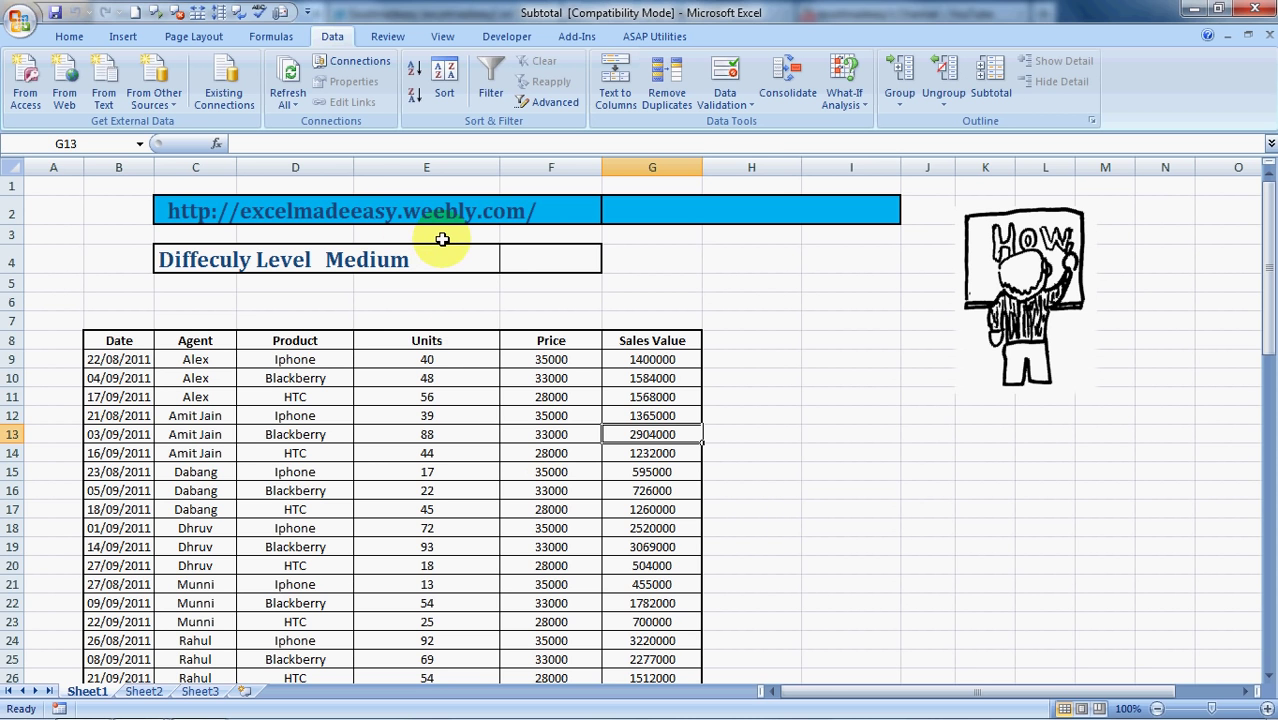
Step: Switch to Firefox and look through the Excel Made Easy home page, its Twitter profile and its Facebook page
{"action": "key", "text": "alt+Tab"}
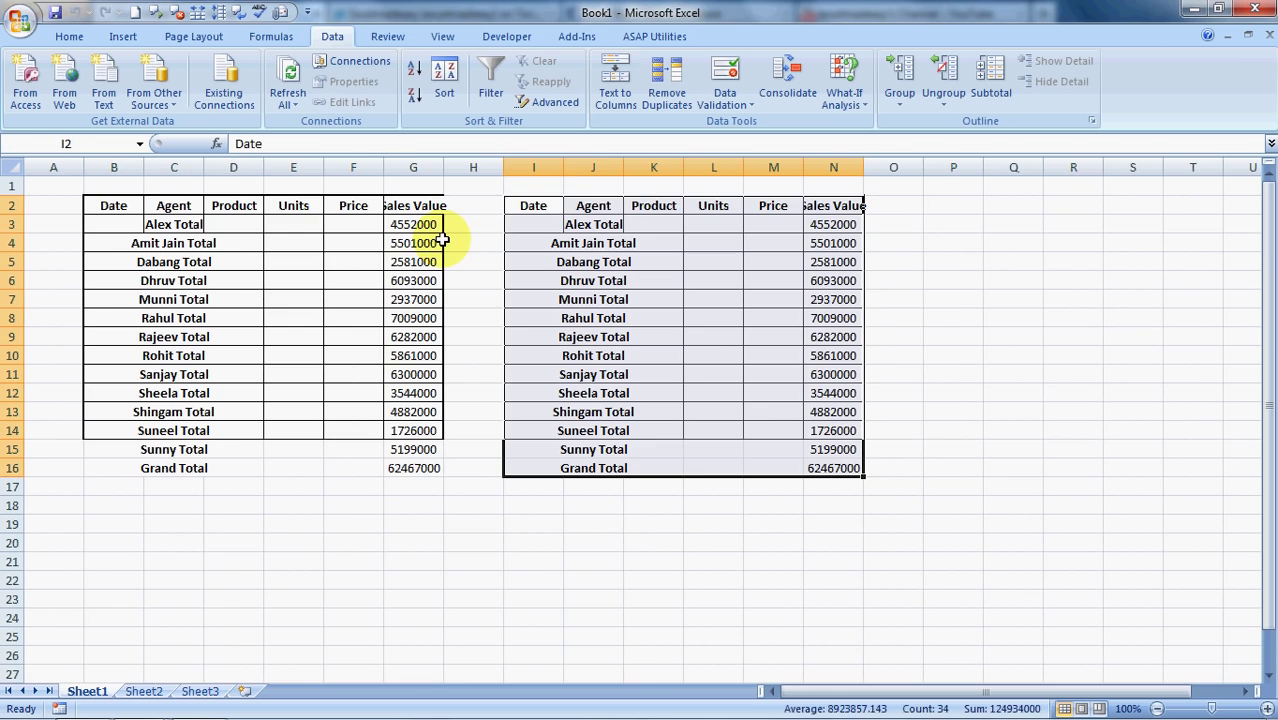
{"action": "key", "text": "alt+Tab"}
{"action": "left_click", "coordinate": [84, 707]}
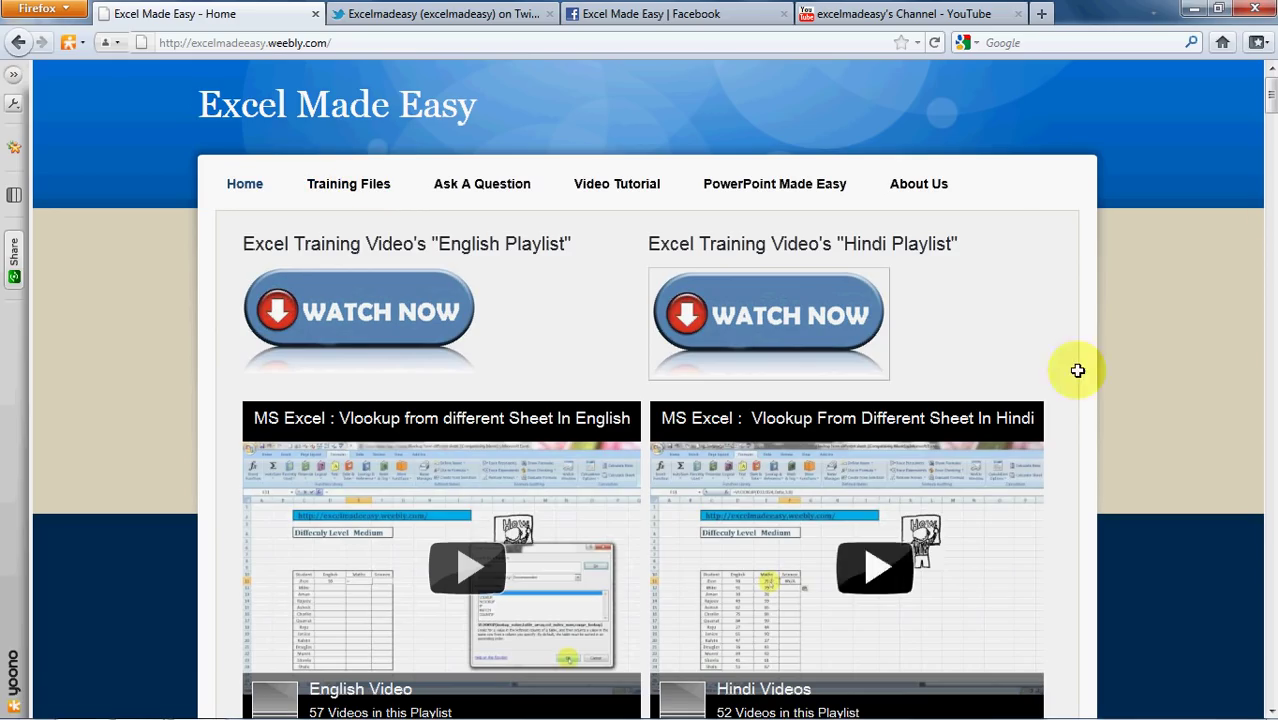
{"action": "left_click_drag", "start_coordinate": [1271, 98], "coordinate": [1270, 137]}
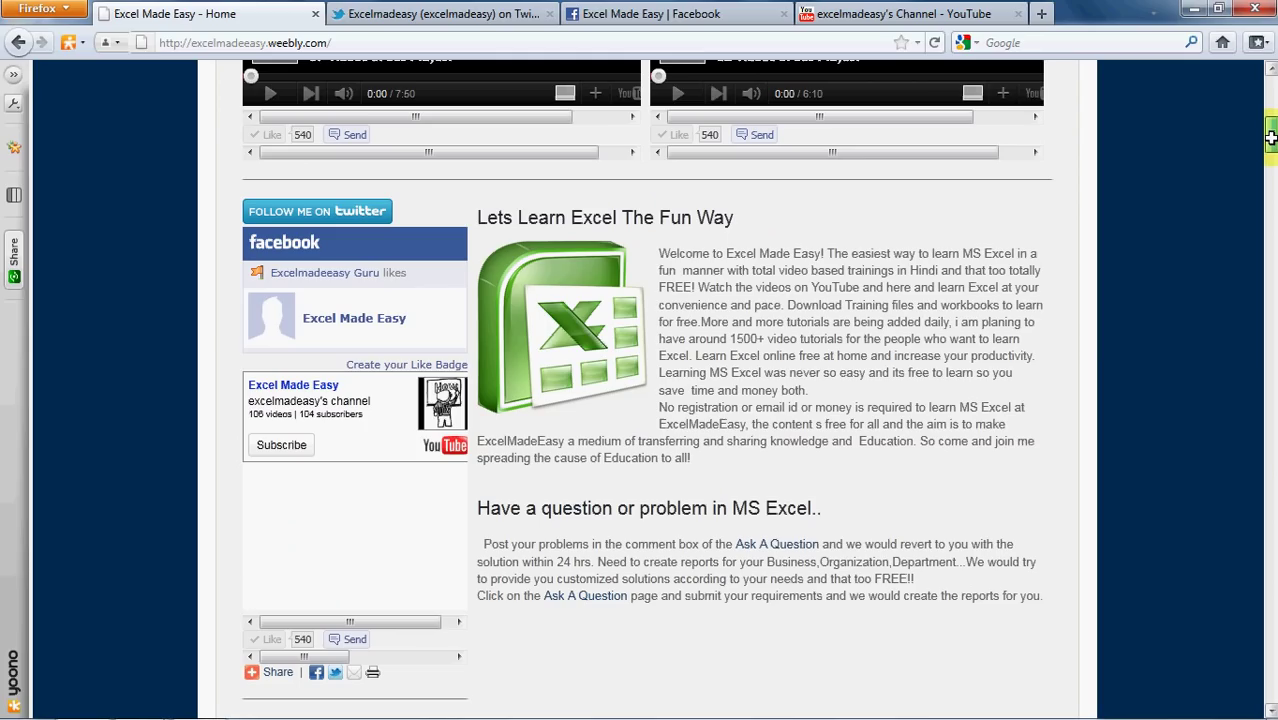
{"action": "left_click", "coordinate": [436, 12]}
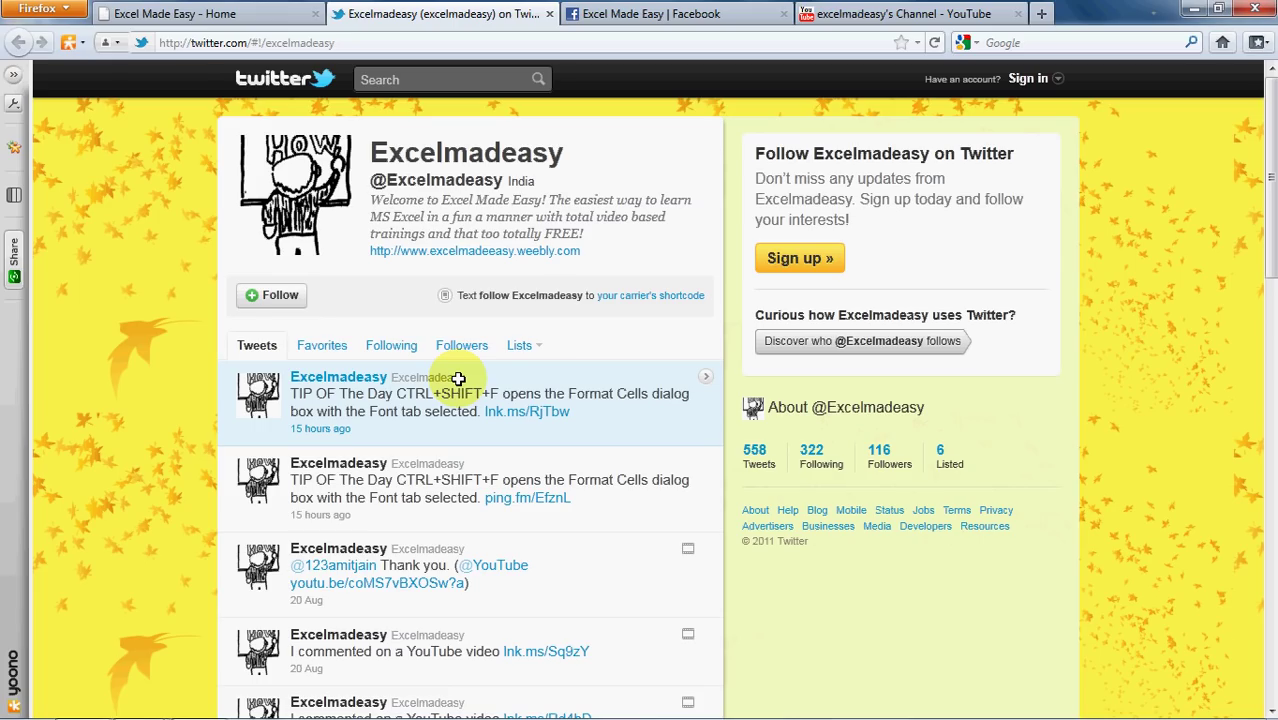
{"action": "left_click", "coordinate": [672, 10]}
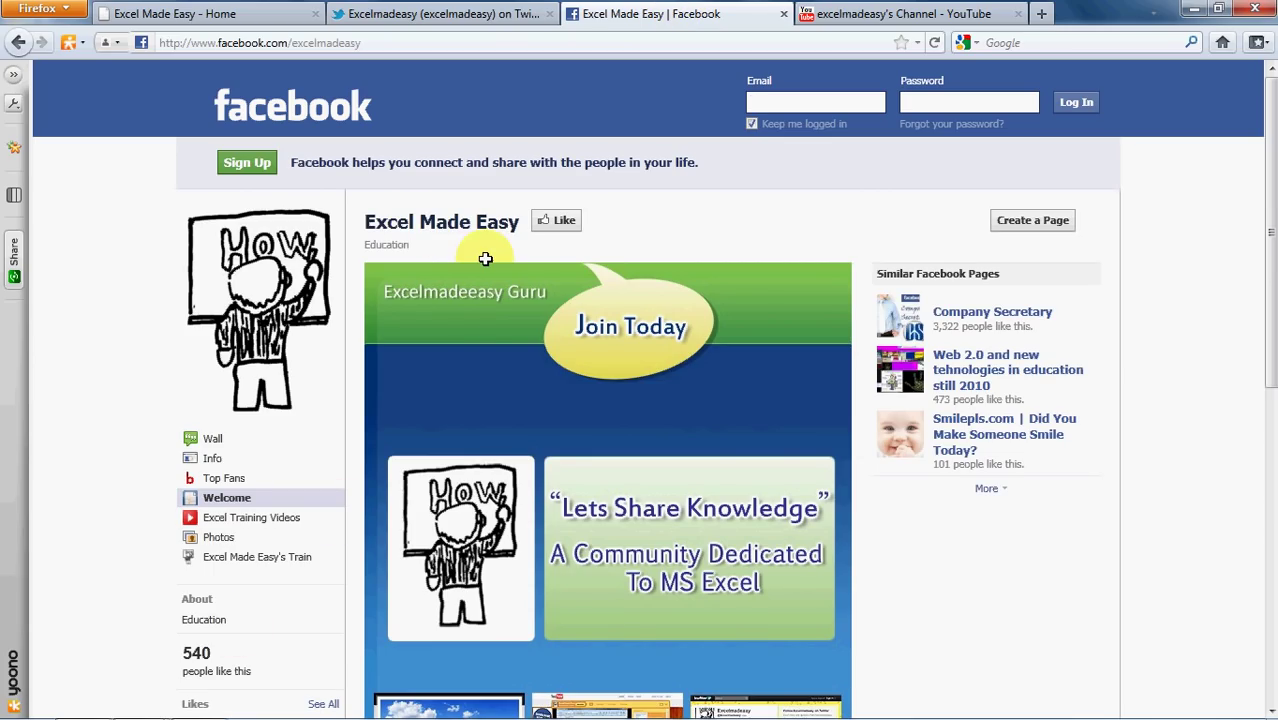
Step: Search the uploads on the excelmadeasy YouTube channel for "vlookup"
{"action": "left_click", "coordinate": [943, 14]}
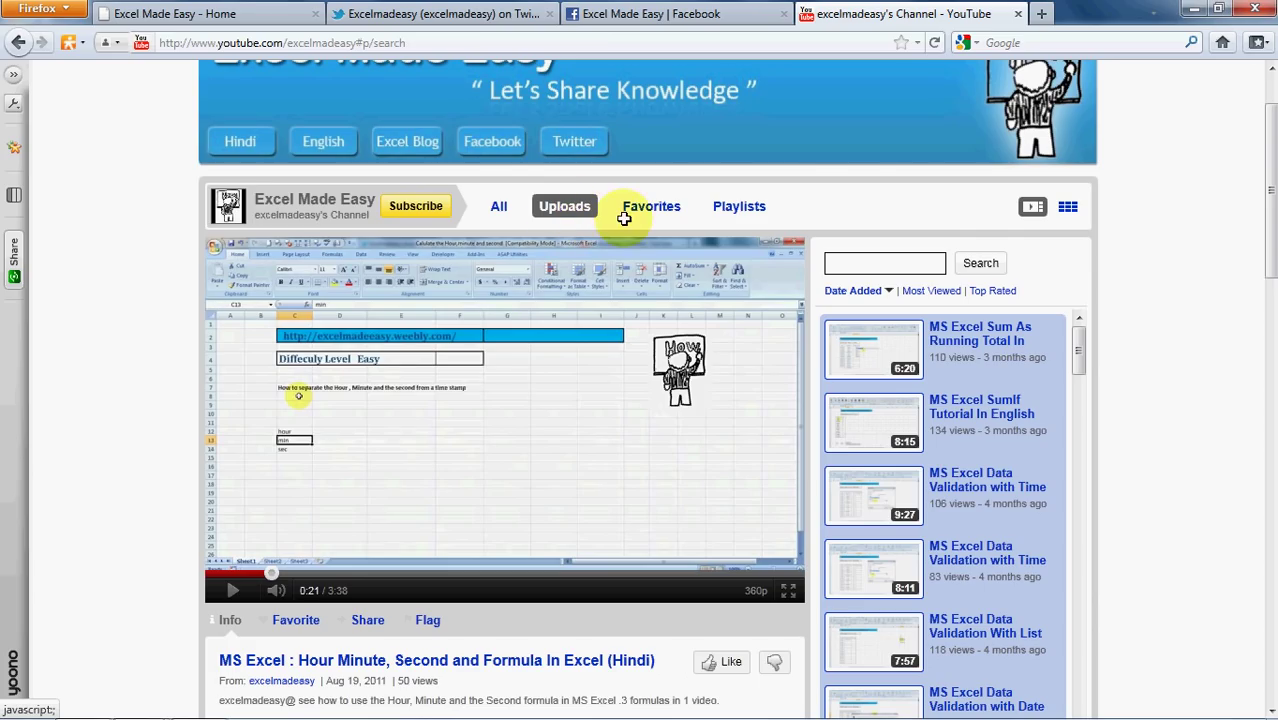
{"action": "left_click", "coordinate": [865, 263]}
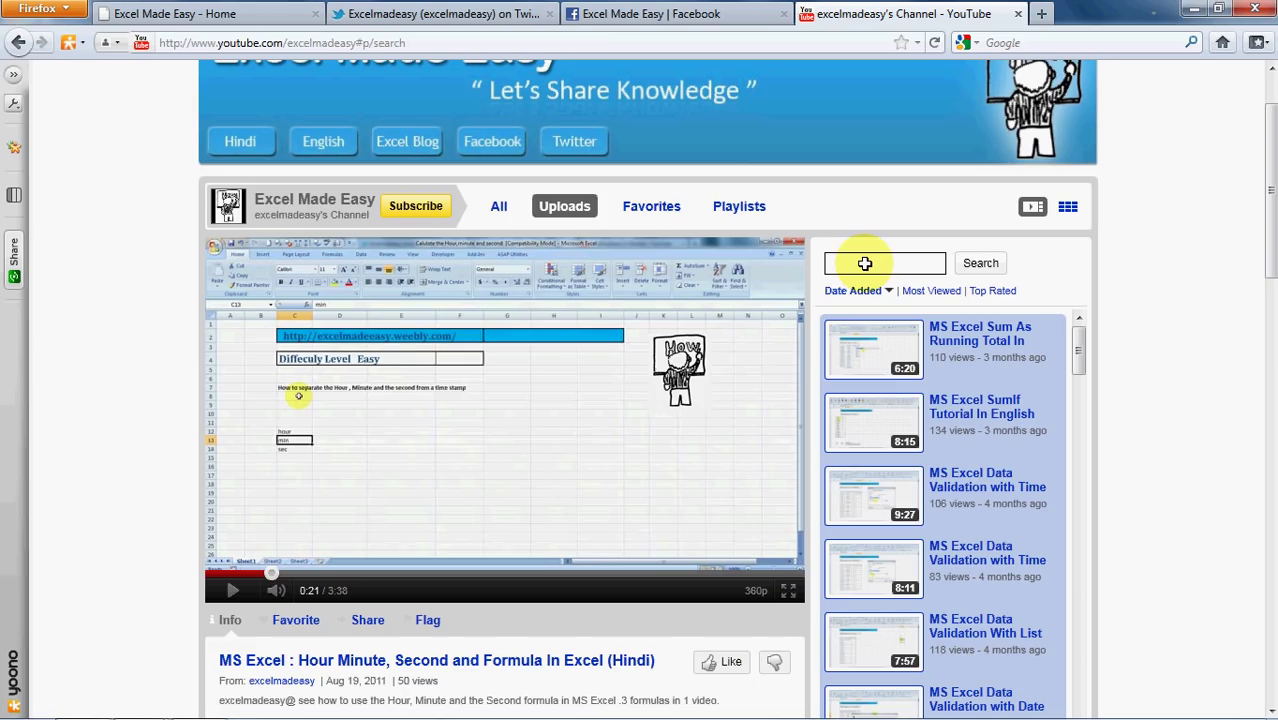
{"action": "type", "text": "vllok"}
{"action": "key", "text": "BackSpace"}
{"action": "key", "text": "BackSpace"}
{"action": "key", "text": "BackSpace"}
{"action": "type", "text": "loup"}
{"action": "key", "text": "BackSpace"}
{"action": "type", "text": "okup"}
{"action": "left_click", "coordinate": [986, 264]}
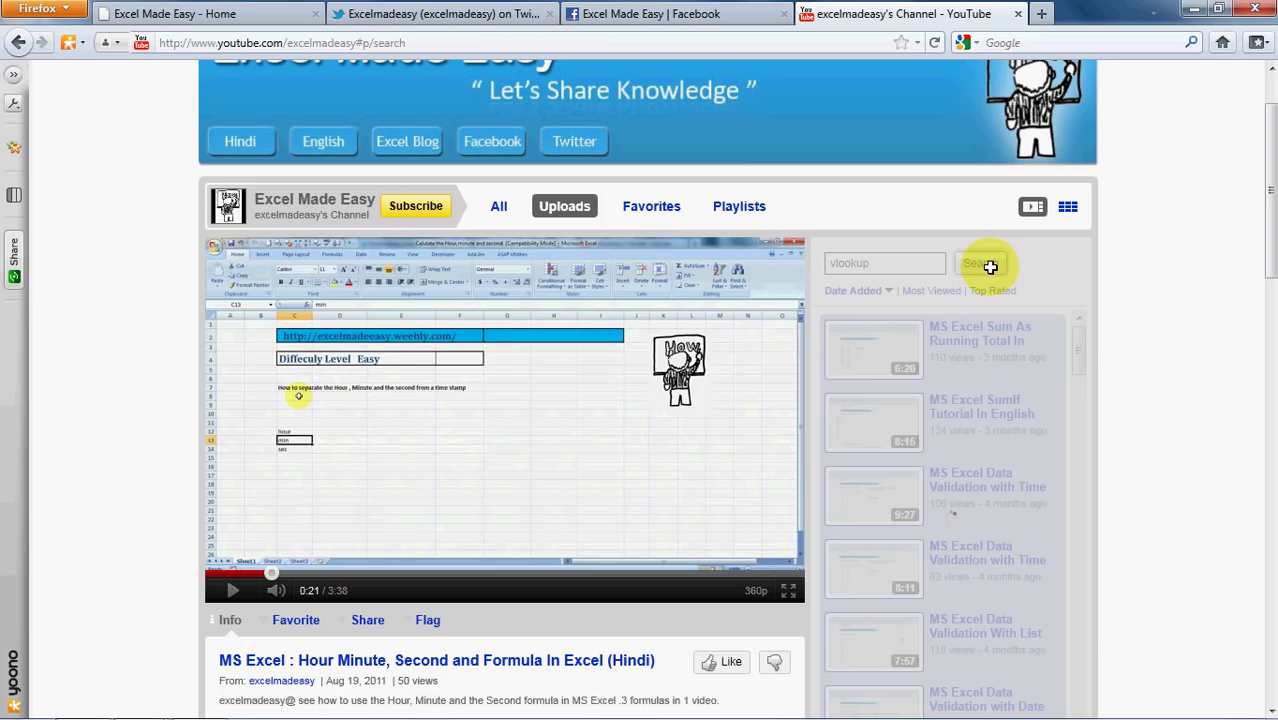